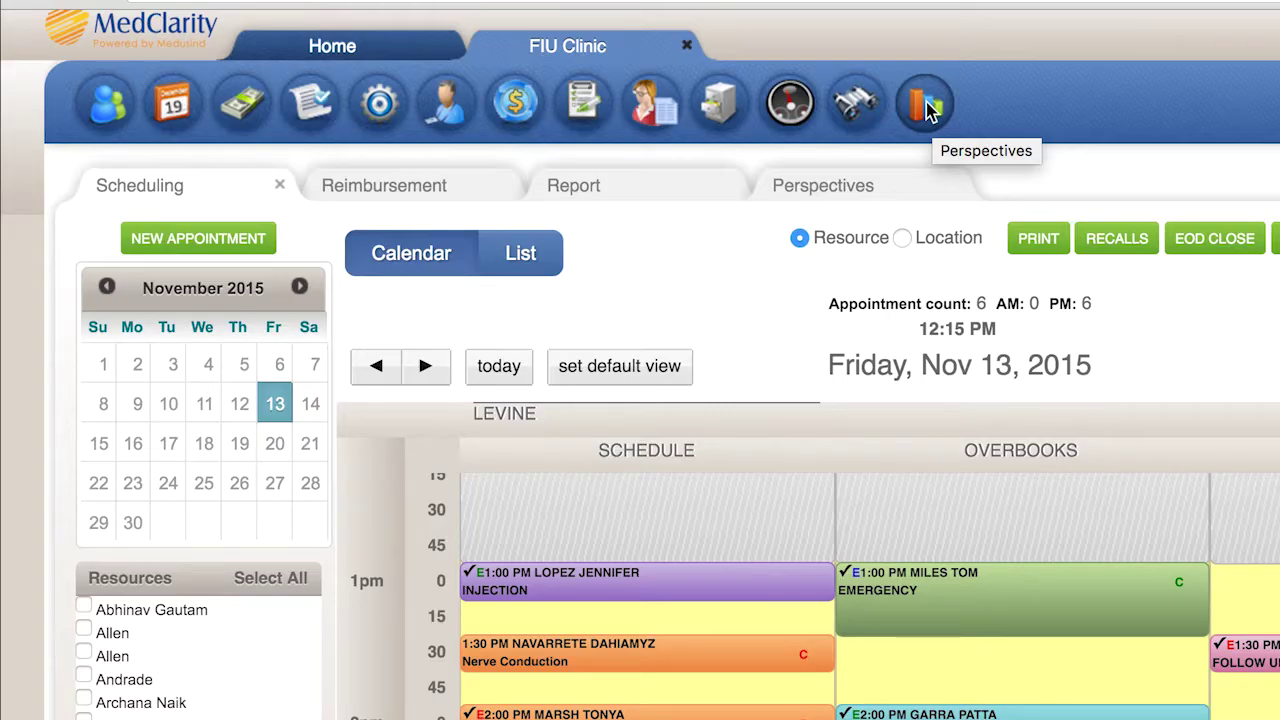
# Step: Browse the Perspectives chart and reports, then review the 1:00 PM appointments in the scheduling calendar
pyautogui.click(919, 186)
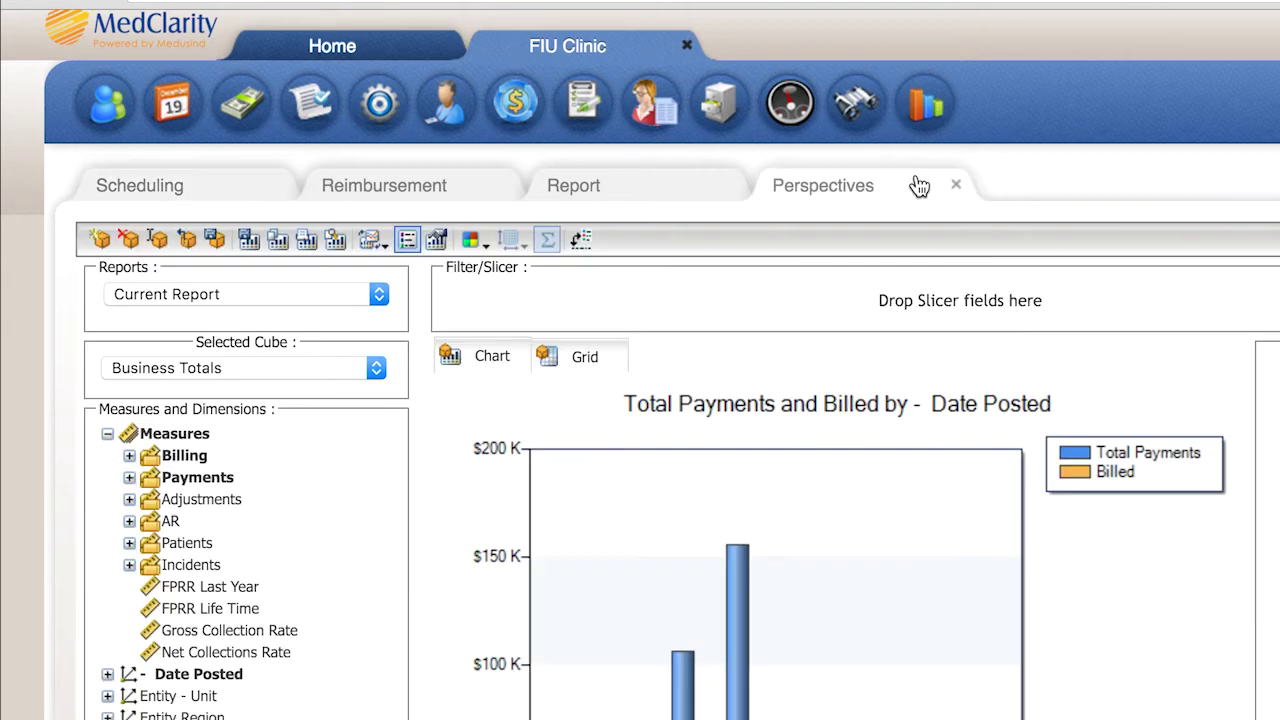
pyautogui.click(655, 191)
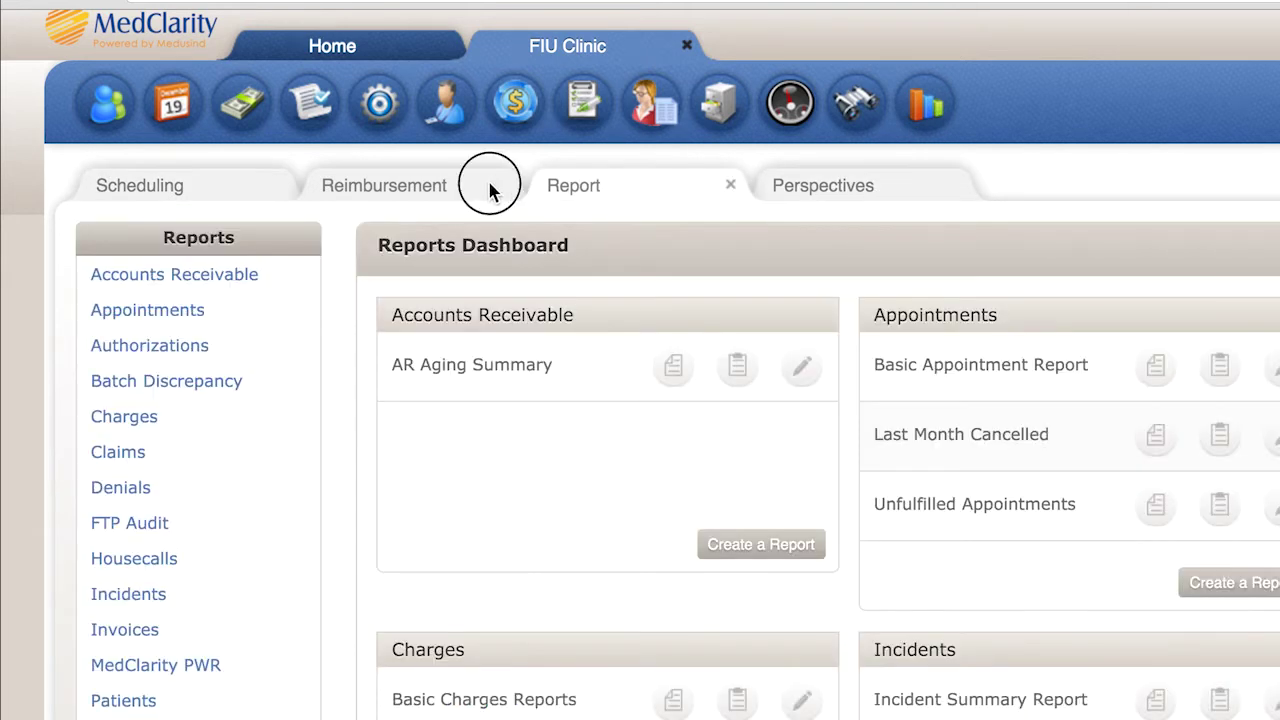
pyautogui.click(490, 191)
pyautogui.click(237, 198)
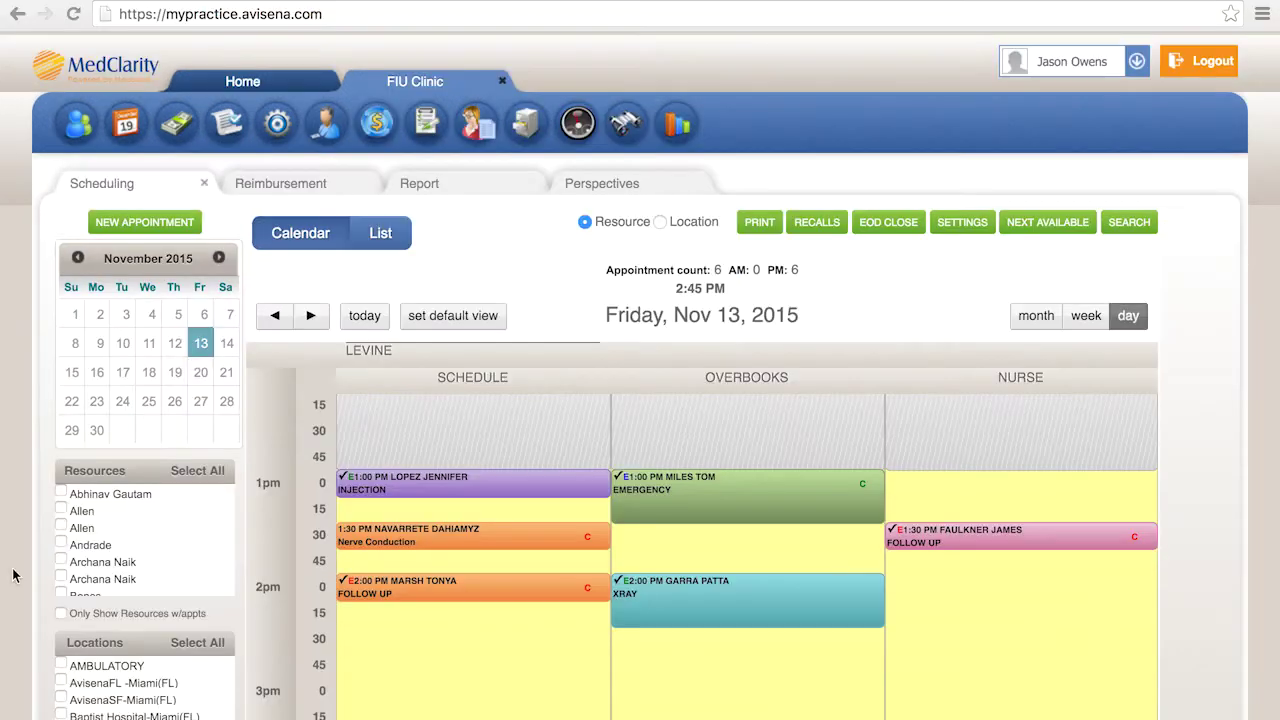
pyautogui.scroll(-1, 13, 575)
pyautogui.scroll(-2, 13, 575)
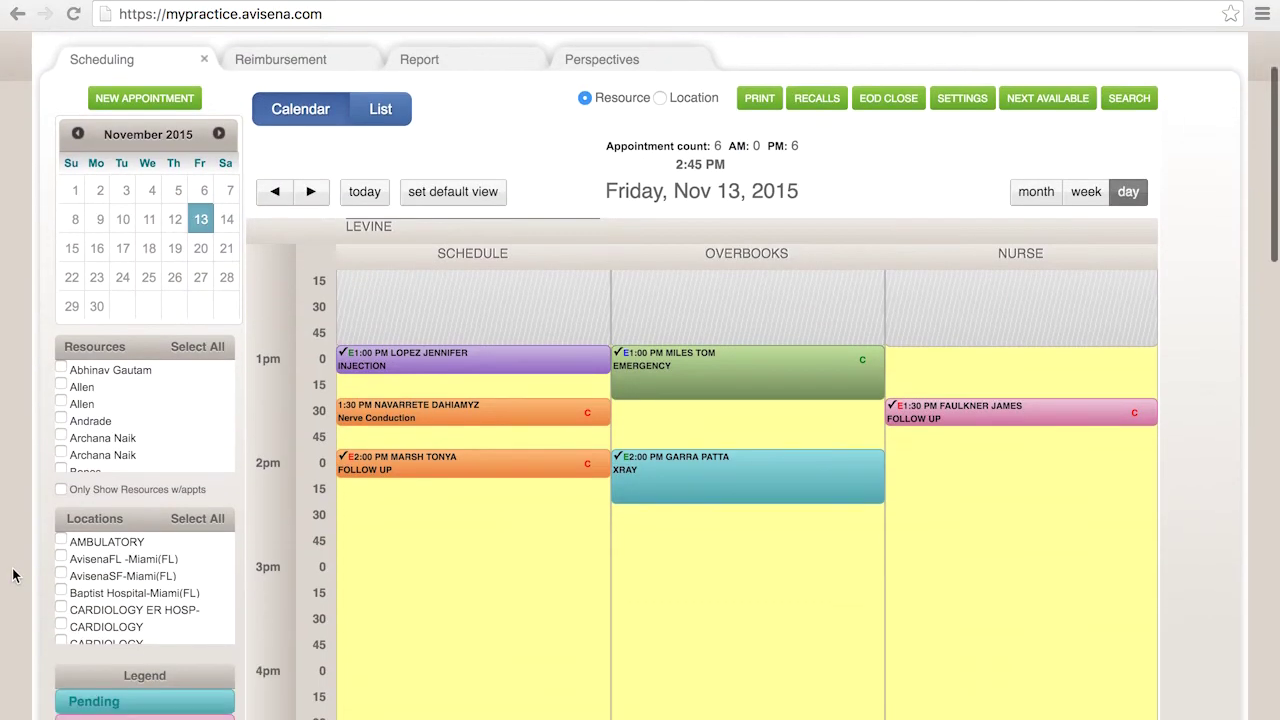
pyautogui.scroll(-2, 13, 575)
pyautogui.scroll(-1, 13, 575)
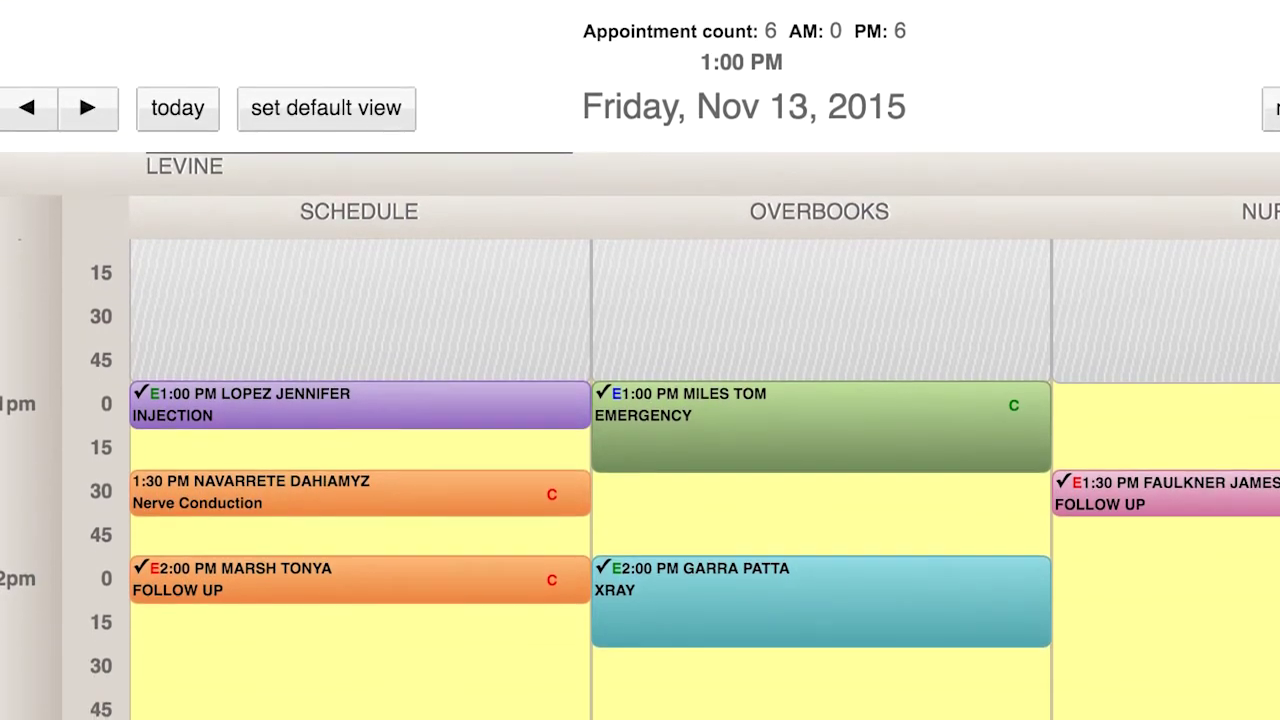
pyautogui.click(681, 372)
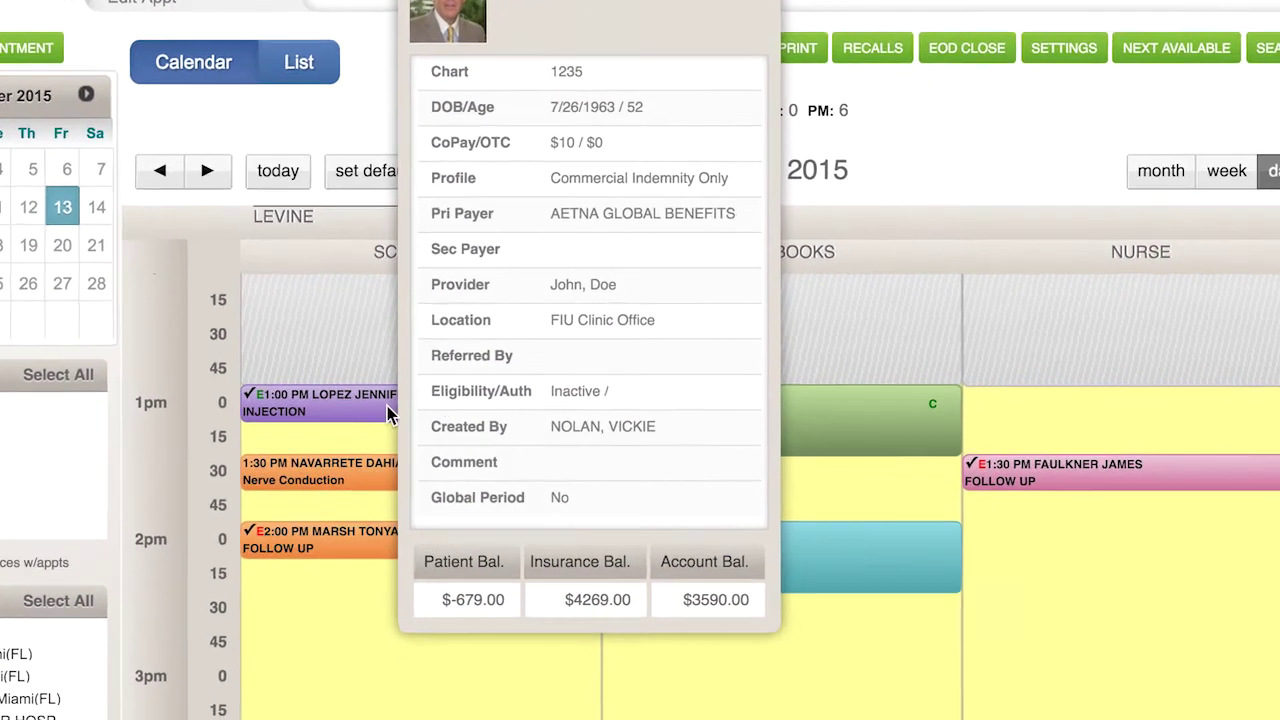
pyautogui.rightClick(406, 486)
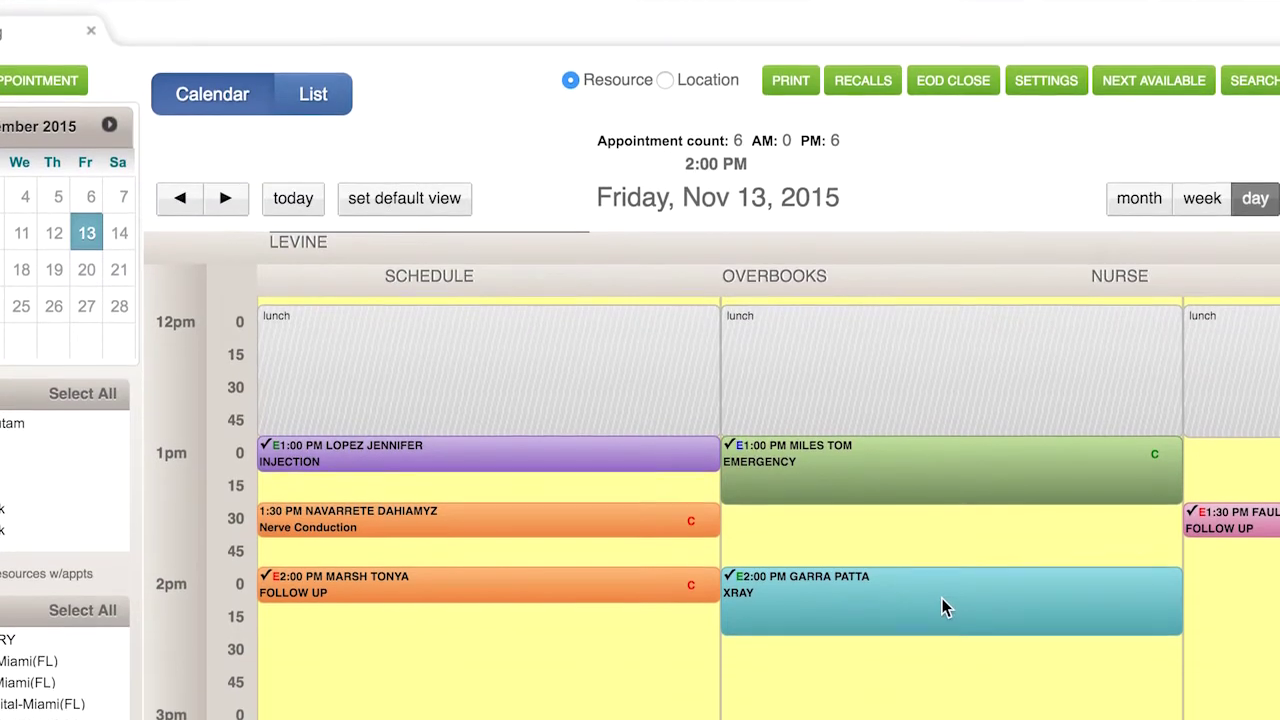
# Step: Create a New Encounter from the 2:00 PM XRAY appointment with Diagnosis 1 set to S90.466
pyautogui.rightClick(948, 566)
pyautogui.click(985, 627)
pyautogui.write('S90')
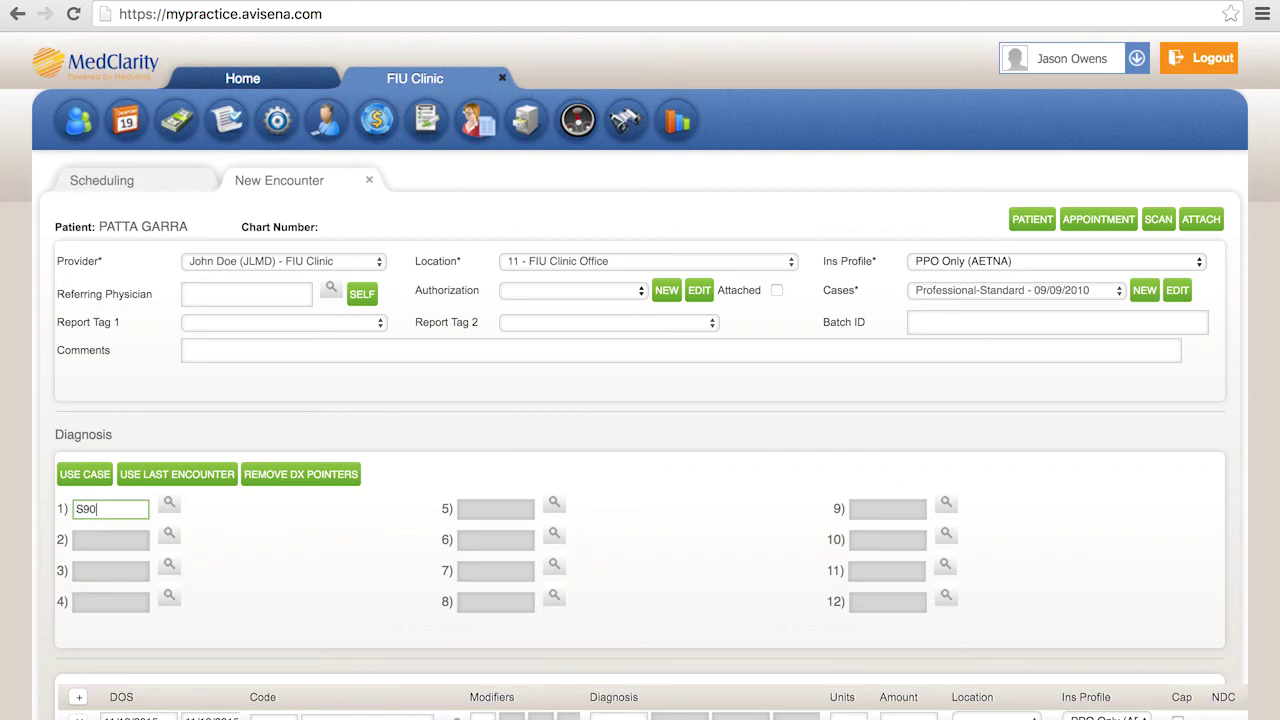
pyautogui.write('.466')
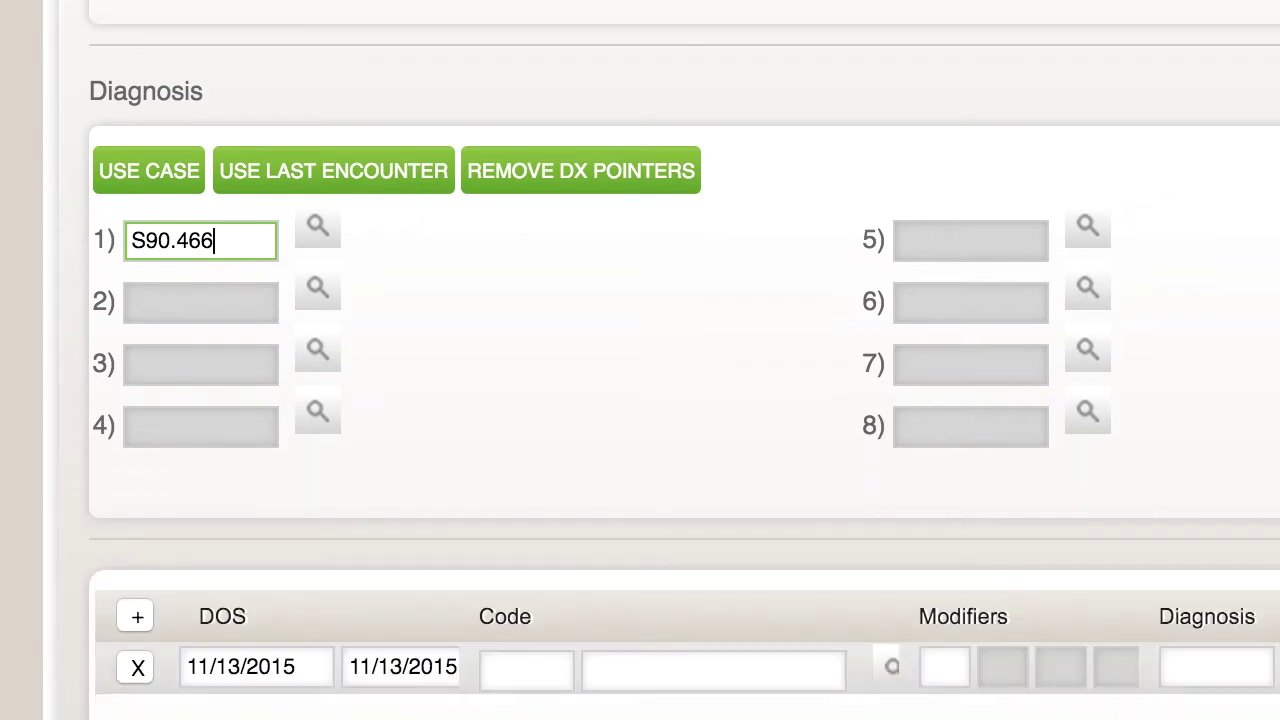
pyautogui.click(520, 672)
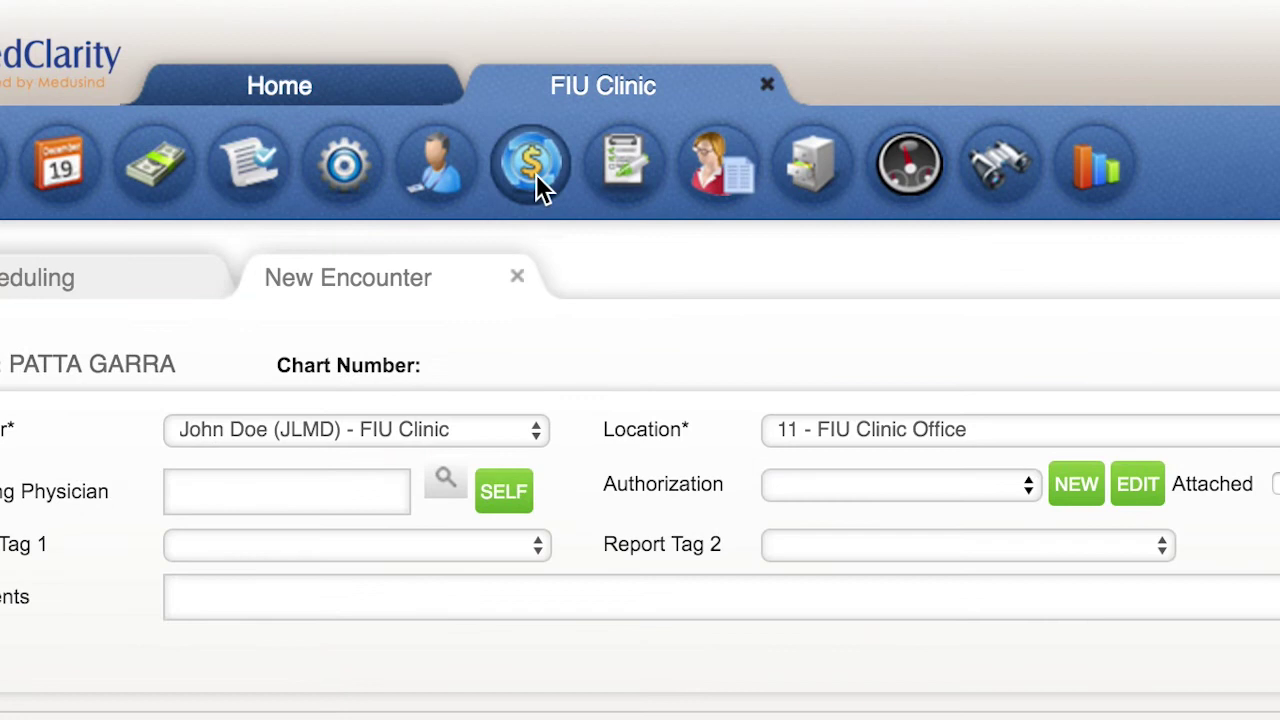
# Step: Open the Manual Incident - 0Z claim from Reimbursement and review its $318.98 charges
pyautogui.click(534, 170)
pyautogui.scroll(-3, 450, 315)
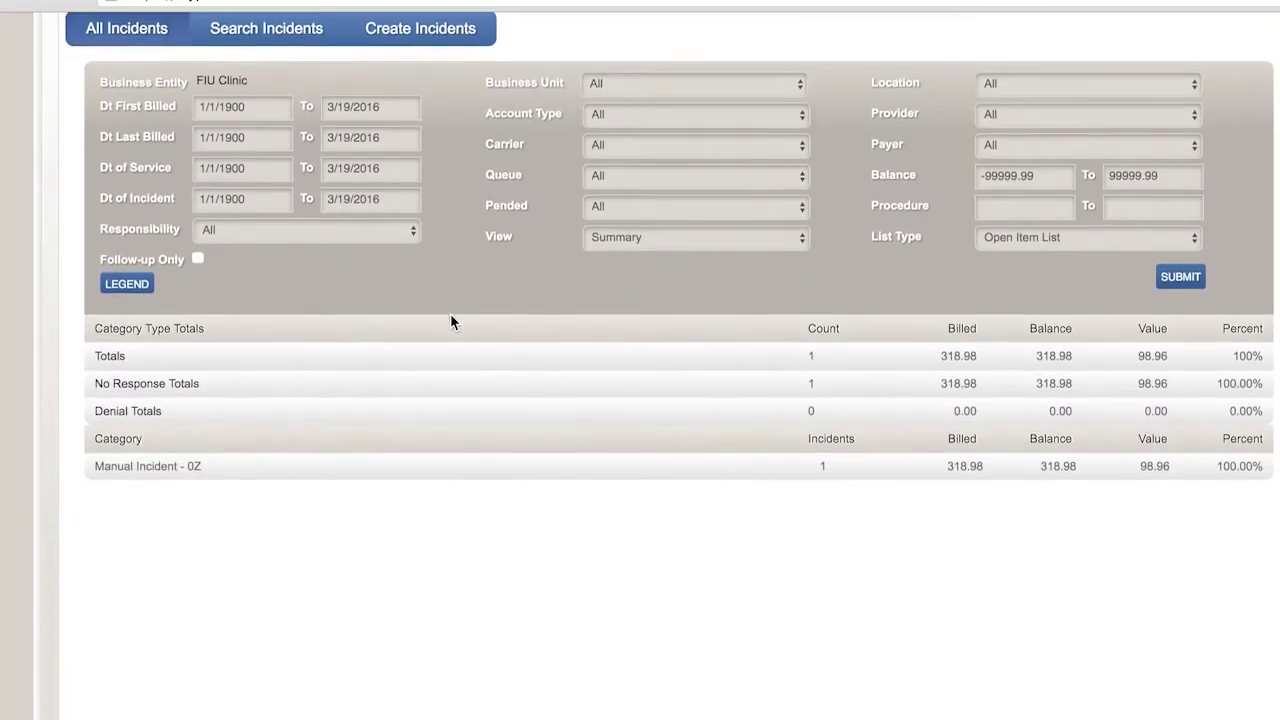
pyautogui.scroll(-2, 450, 318)
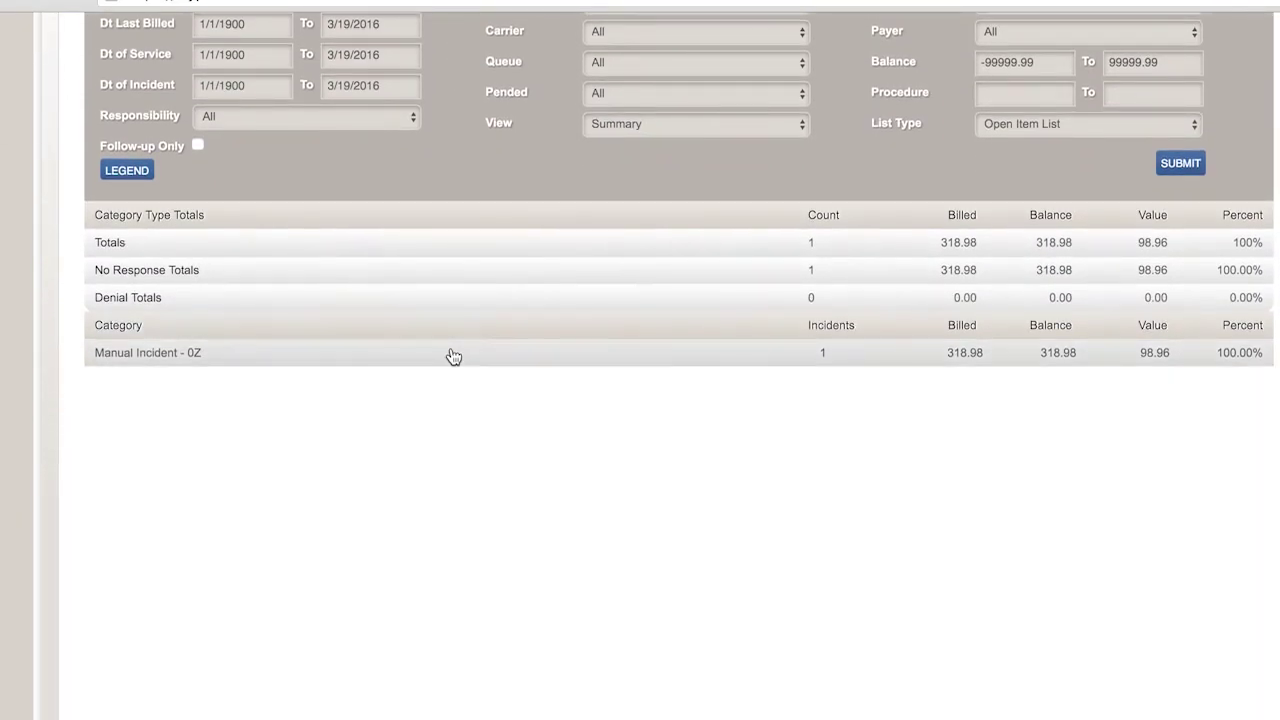
pyautogui.click(451, 350)
pyautogui.click(432, 328)
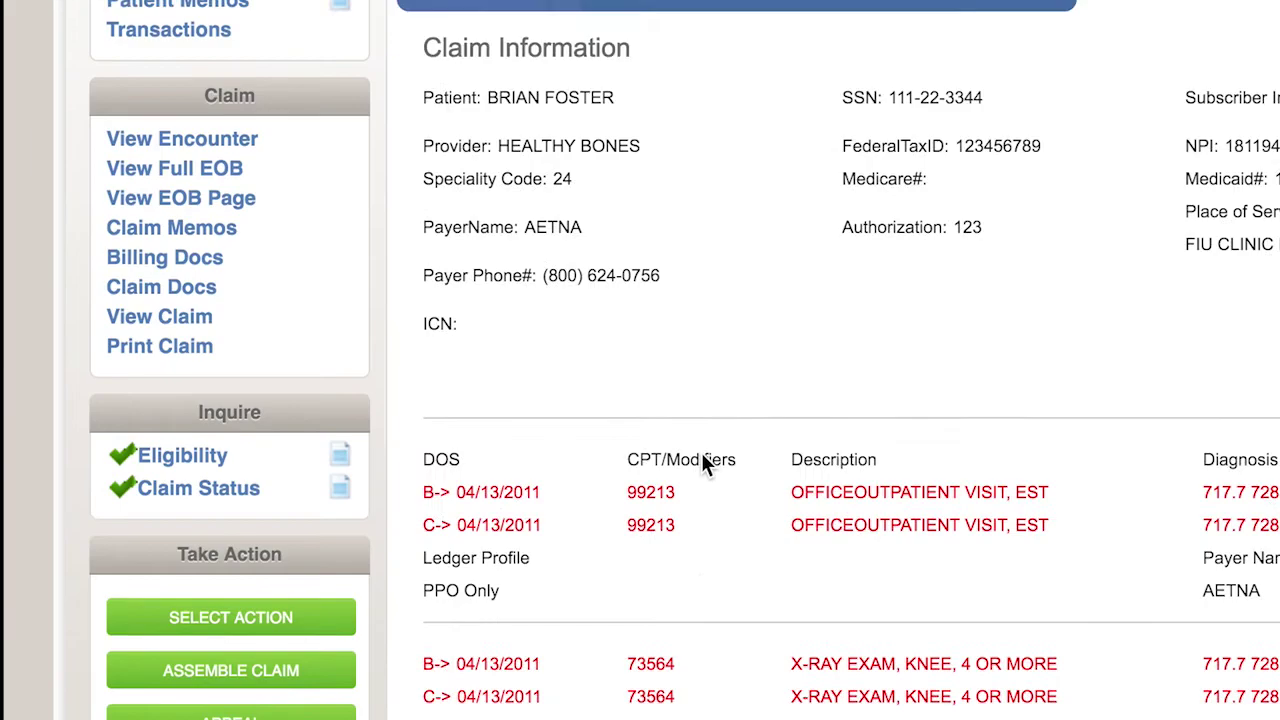
pyautogui.scroll(-2, 703, 462)
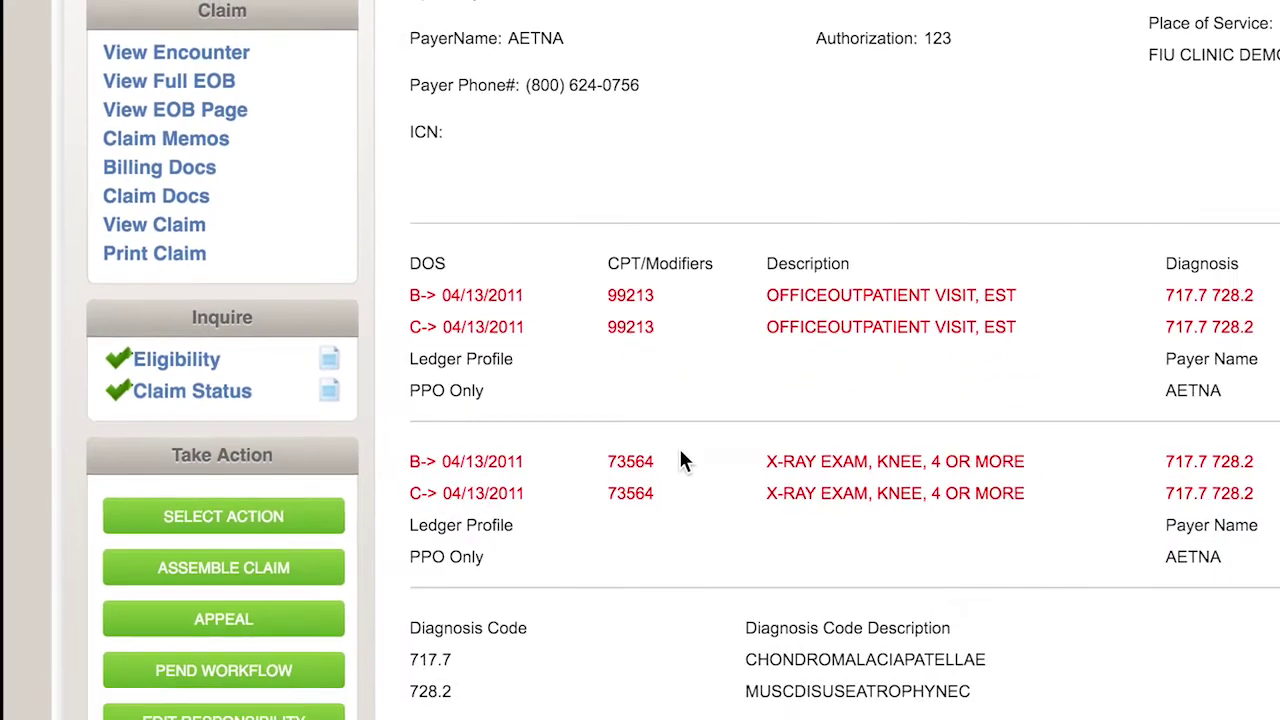
pyautogui.scroll(3, 658, 455)
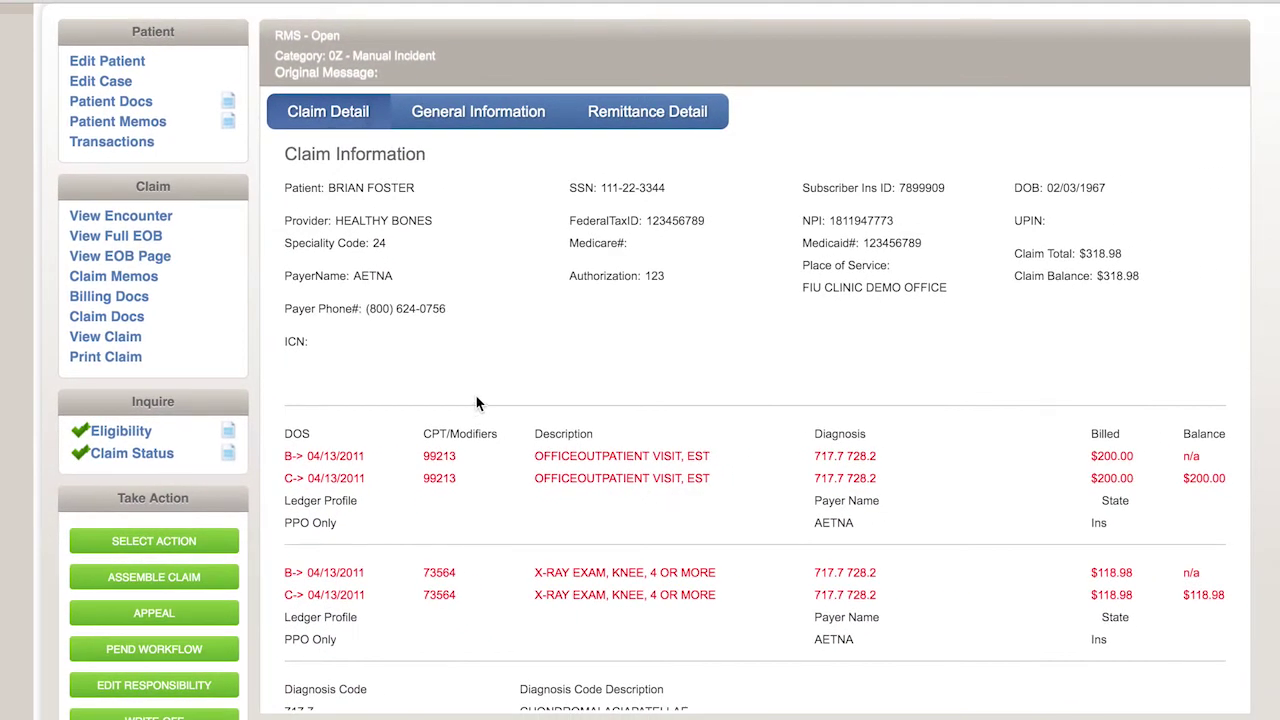
pyautogui.scroll(1, 479, 403)
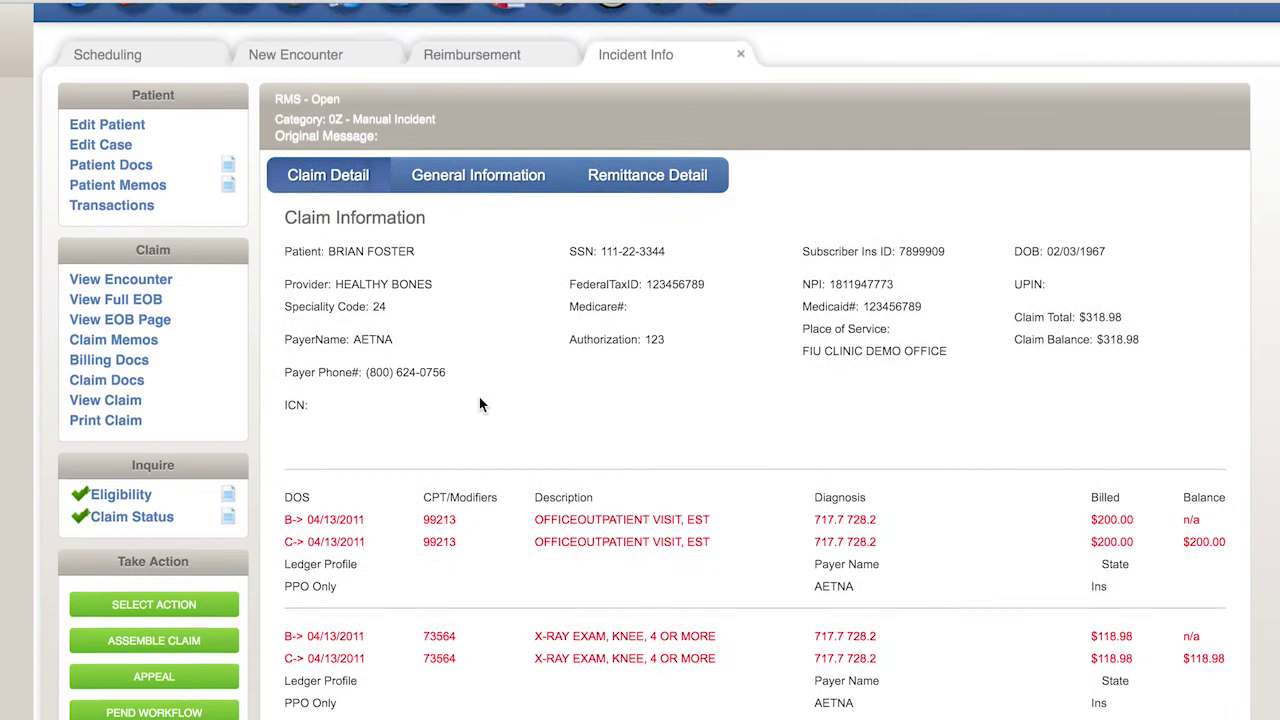
pyautogui.scroll(-1, 479, 403)
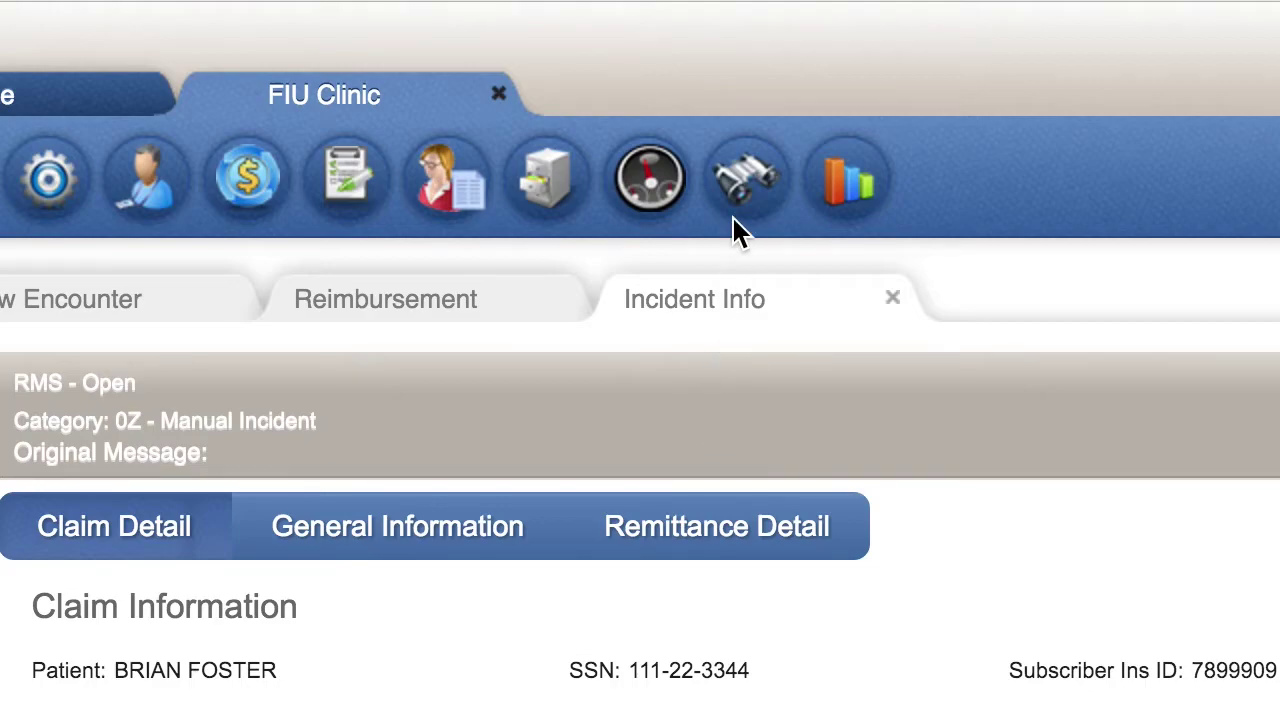
# Step: Open the Reports Dashboard and look through the available reports
pyautogui.click(737, 198)
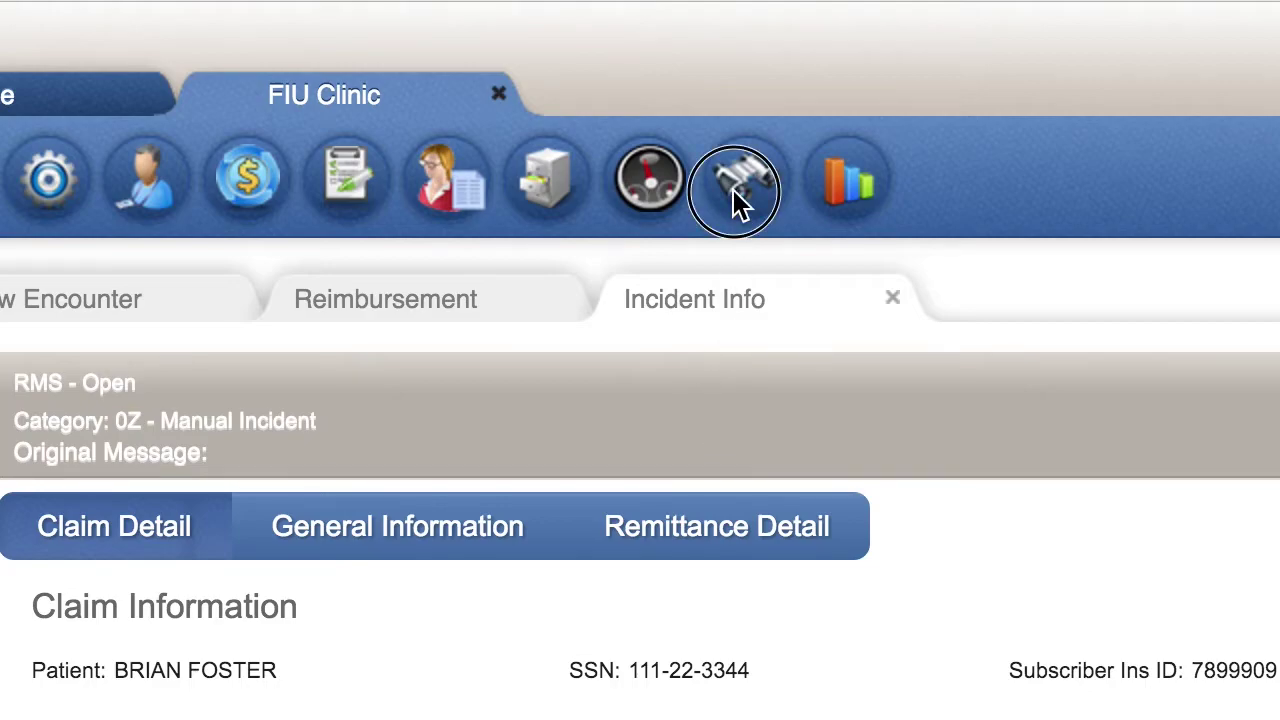
pyautogui.scroll(-5, 609, 393)
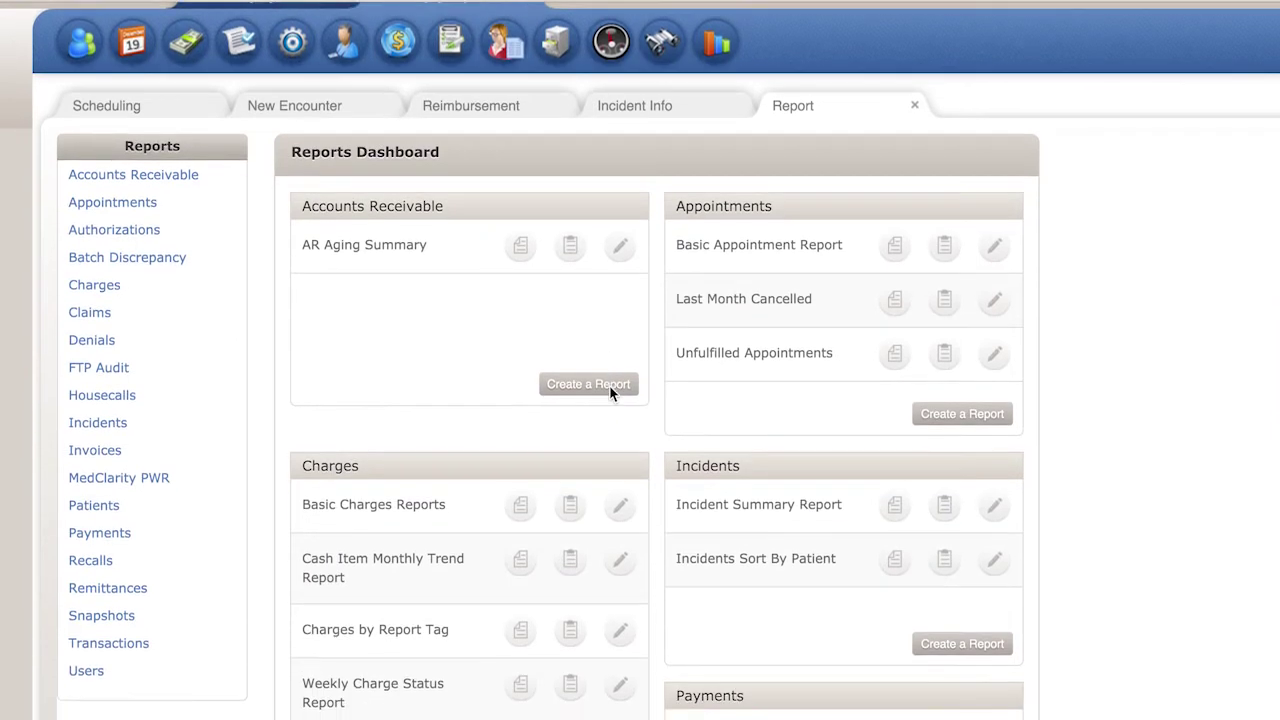
pyautogui.scroll(-3, 610, 394)
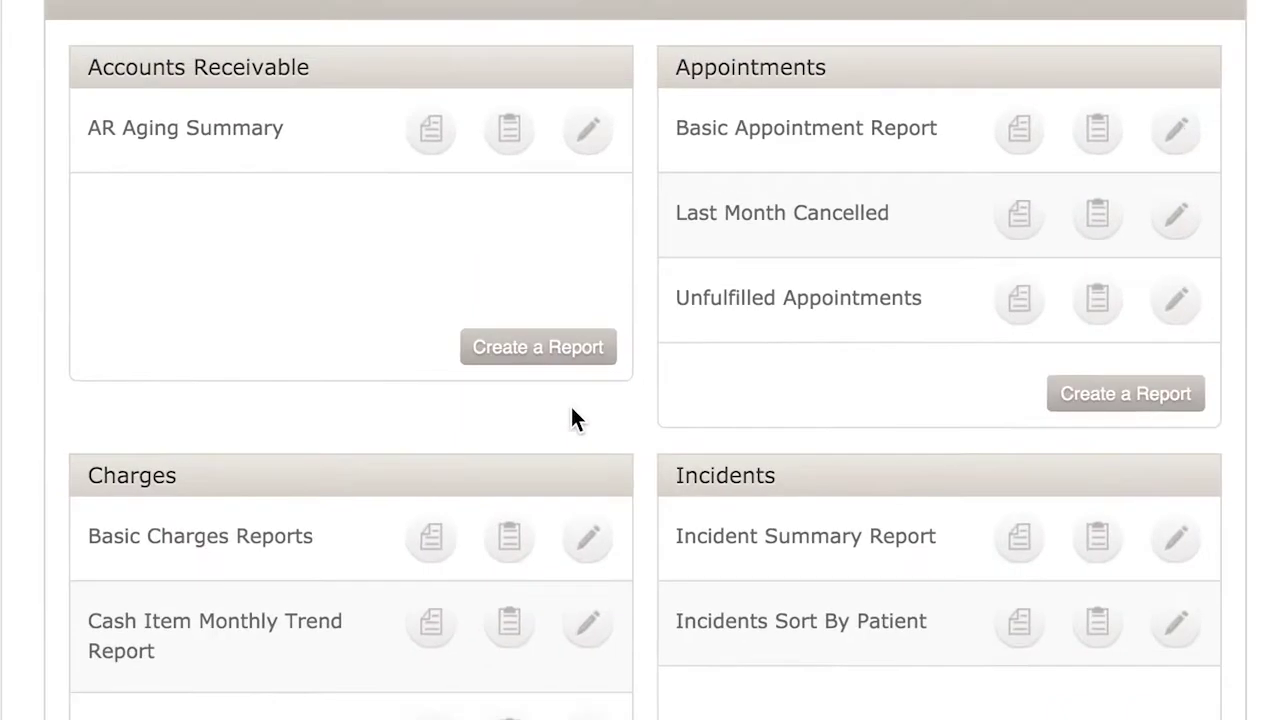
pyautogui.scroll(3, 570, 404)
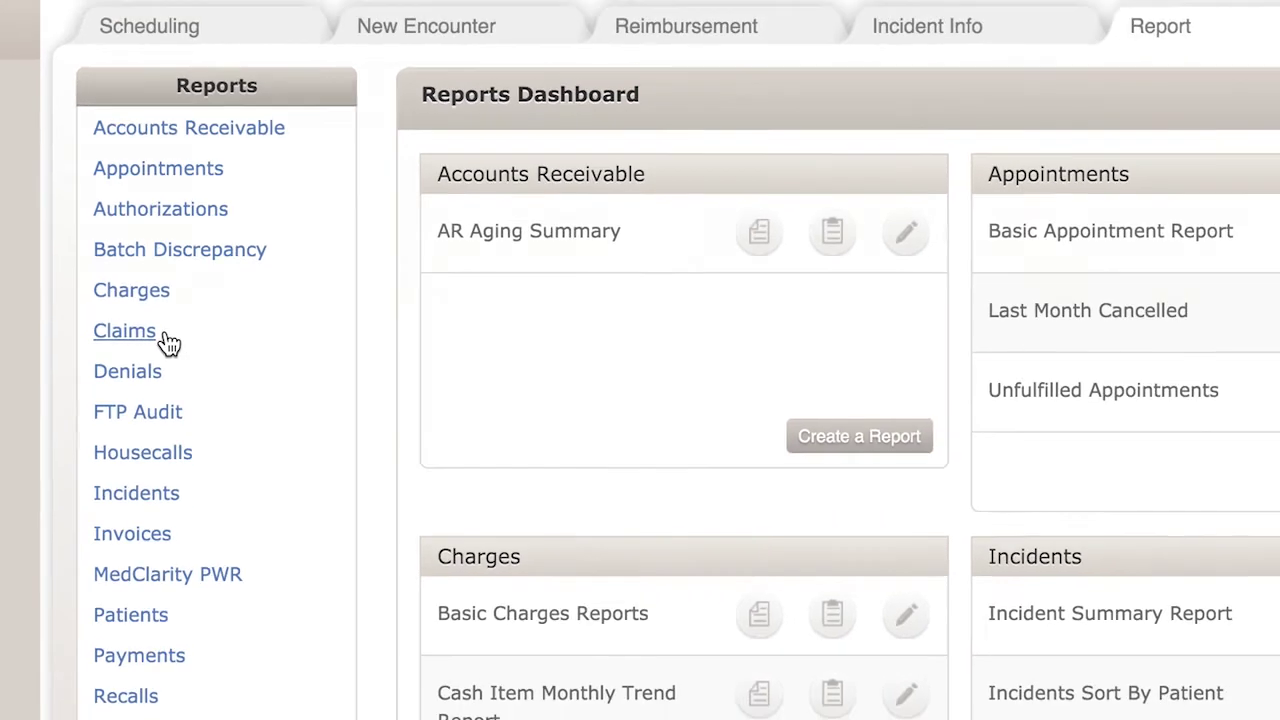
# Step: In the Claims report form, keep the Summary report view and check the Report Format choices
pyautogui.click(143, 329)
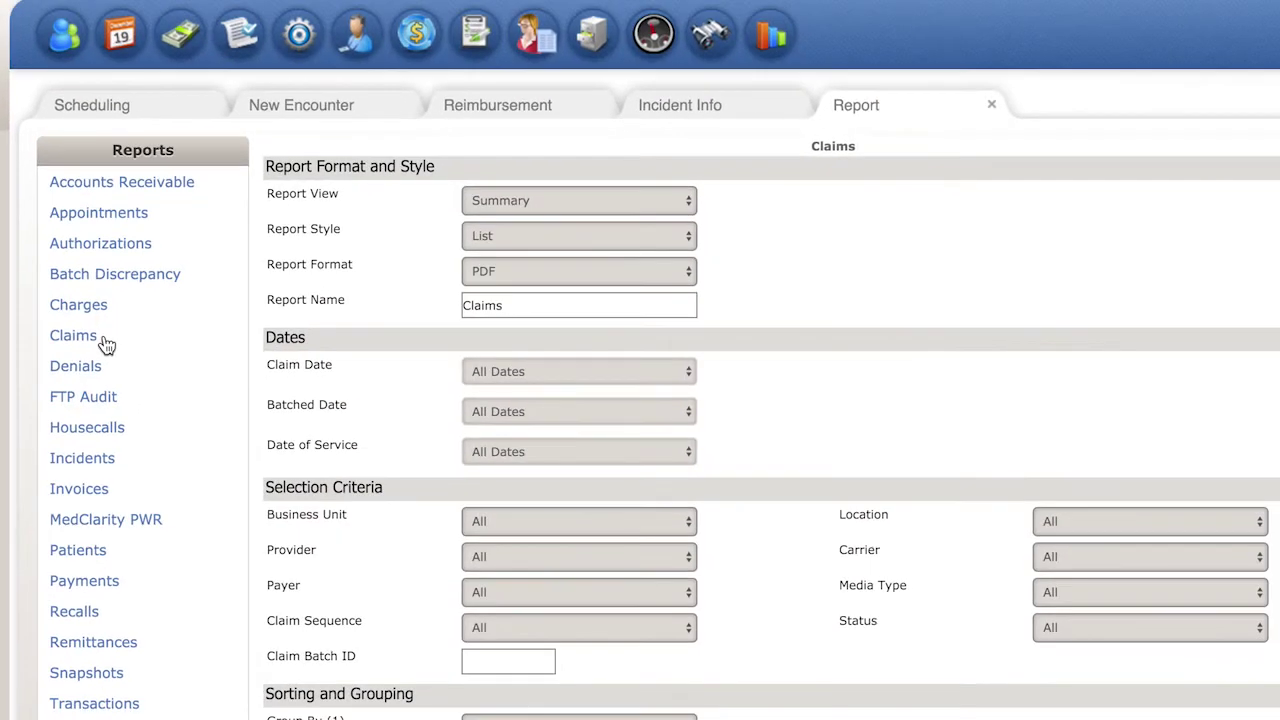
pyautogui.scroll(-5, 320, 366)
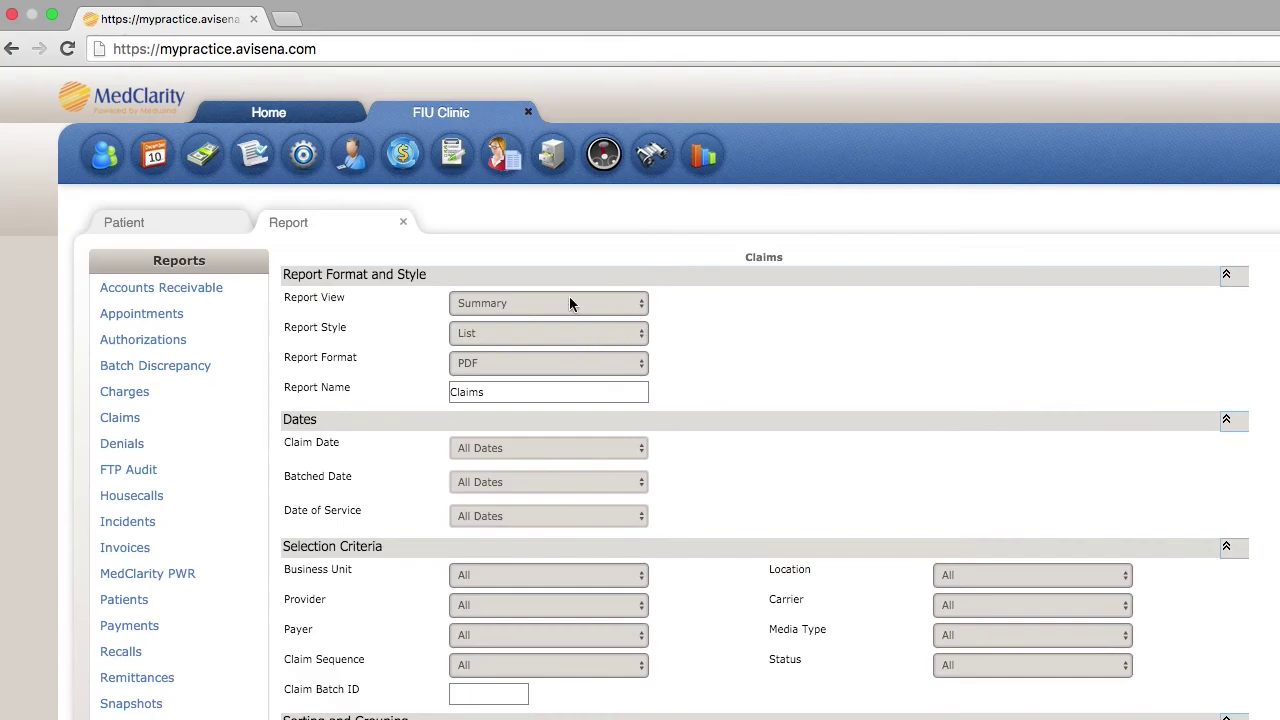
pyautogui.click(570, 303)
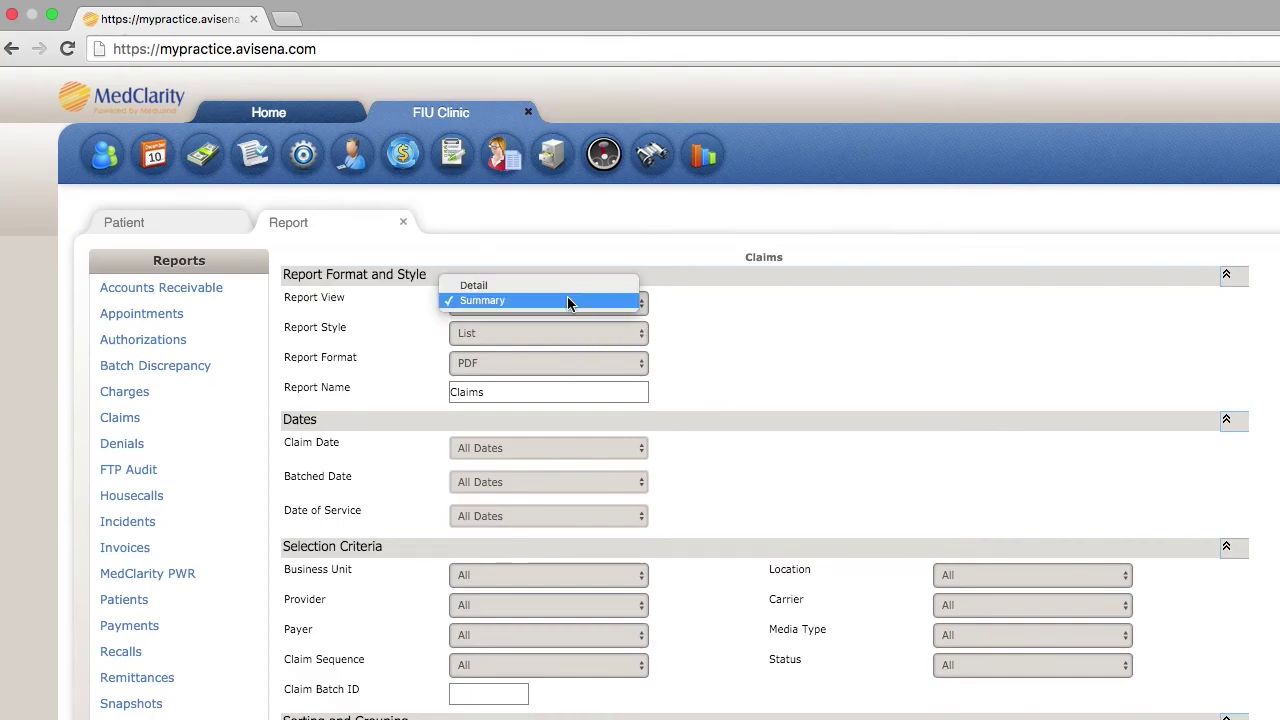
pyautogui.click(568, 363)
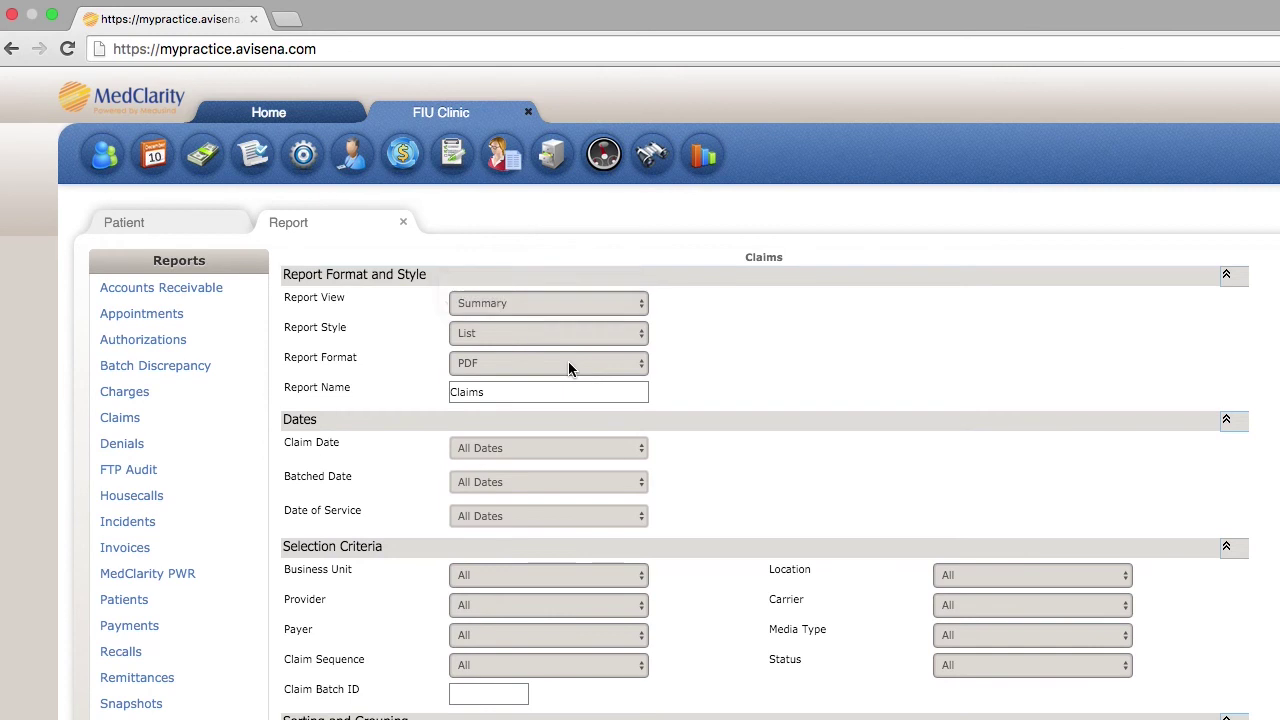
pyautogui.click(568, 363)
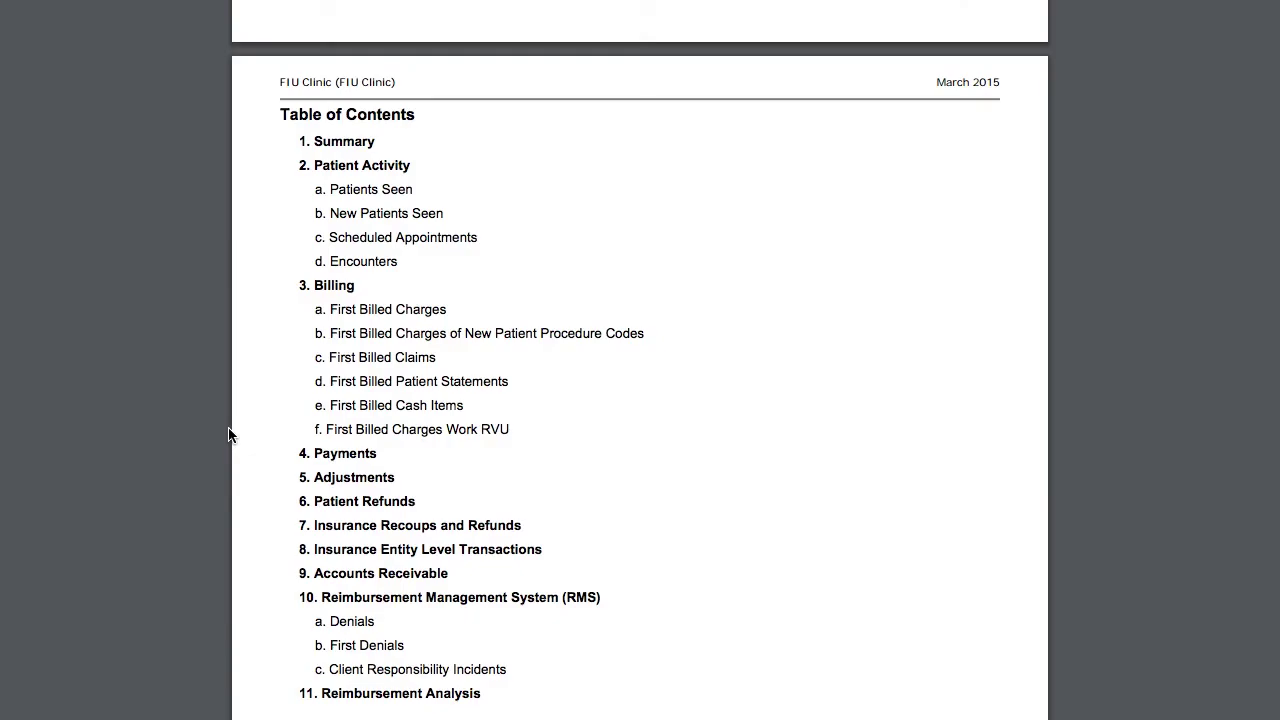
# Step: Scroll the FIU Clinic March 2015 scorecard through Contents, Summary, Patient Activity and Encounters
pyautogui.scroll(-3, 229, 434)
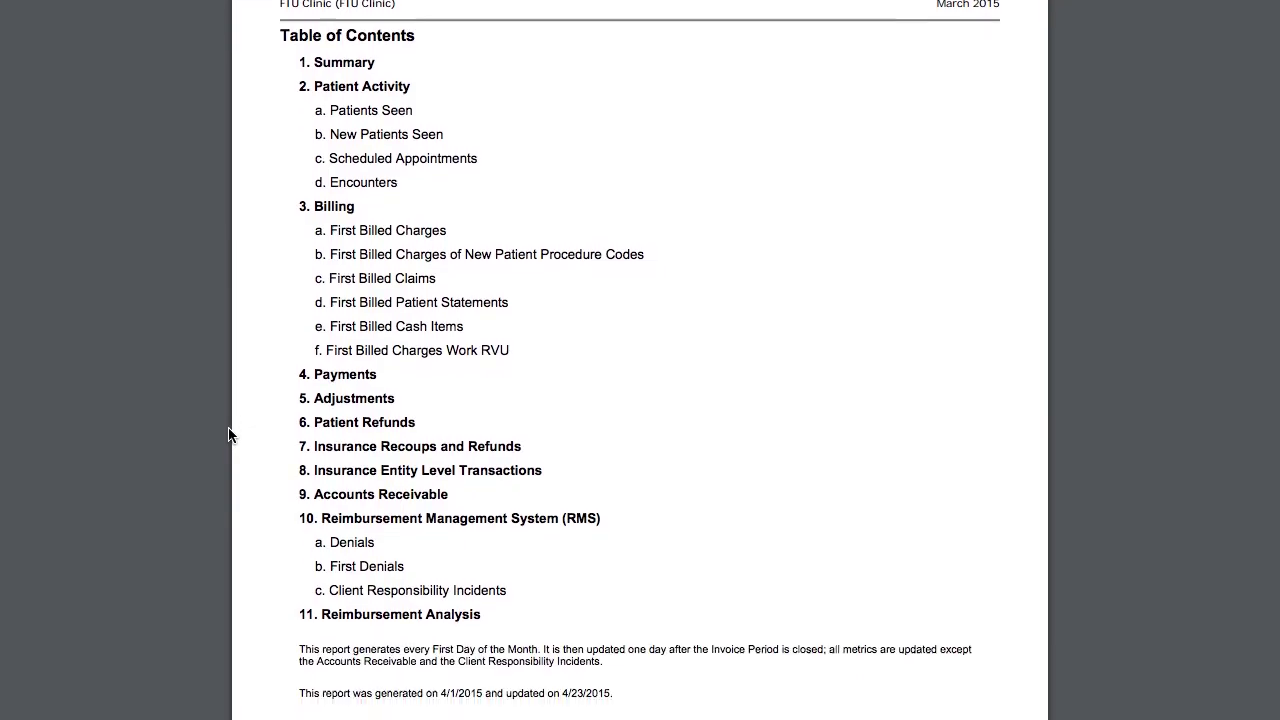
pyautogui.scroll(-2, 229, 434)
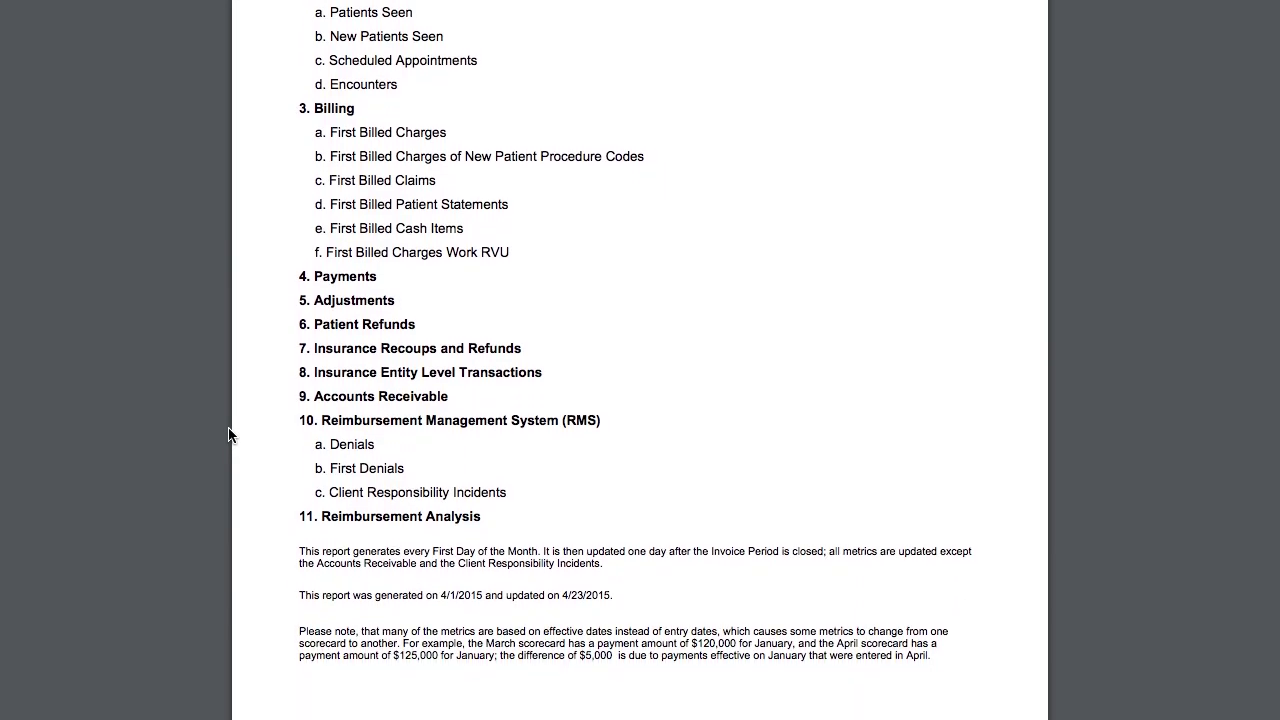
pyautogui.scroll(-1, 229, 434)
pyautogui.scroll(-10, 234, 354)
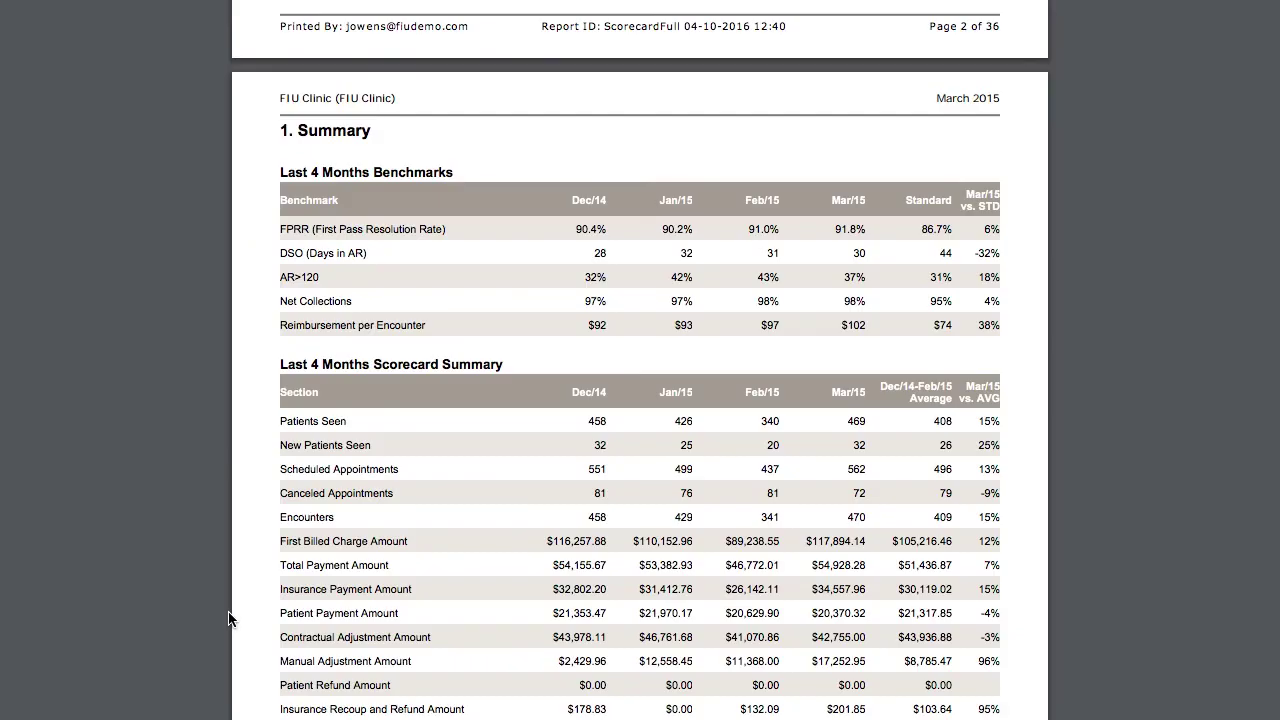
pyautogui.scroll(-1, 229, 619)
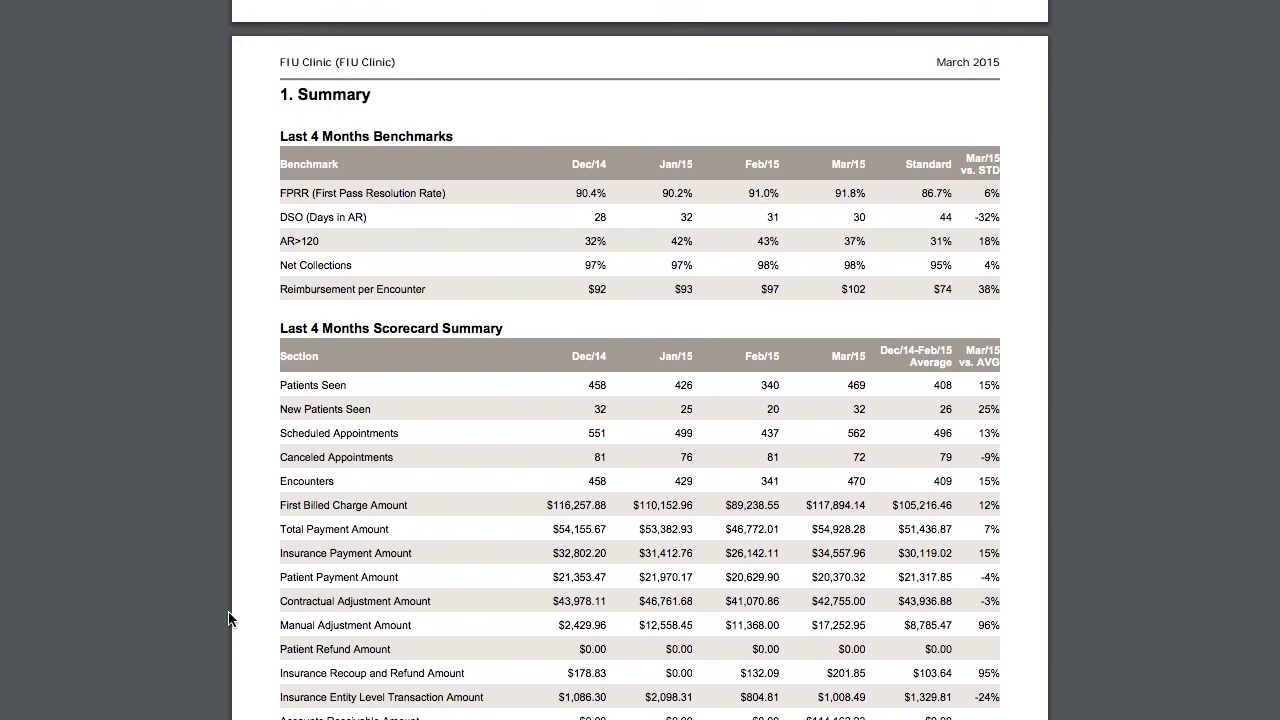
pyautogui.scroll(-2, 229, 619)
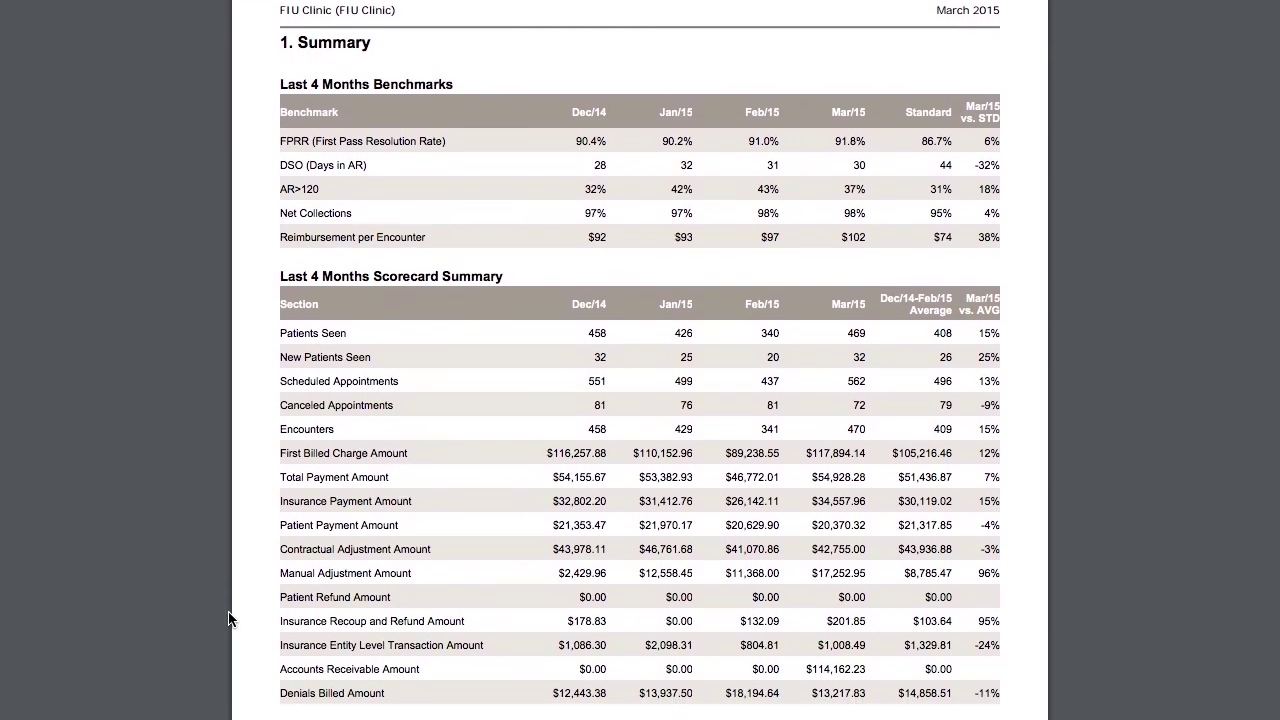
pyautogui.scroll(-1, 229, 619)
pyautogui.scroll(-10, 229, 500)
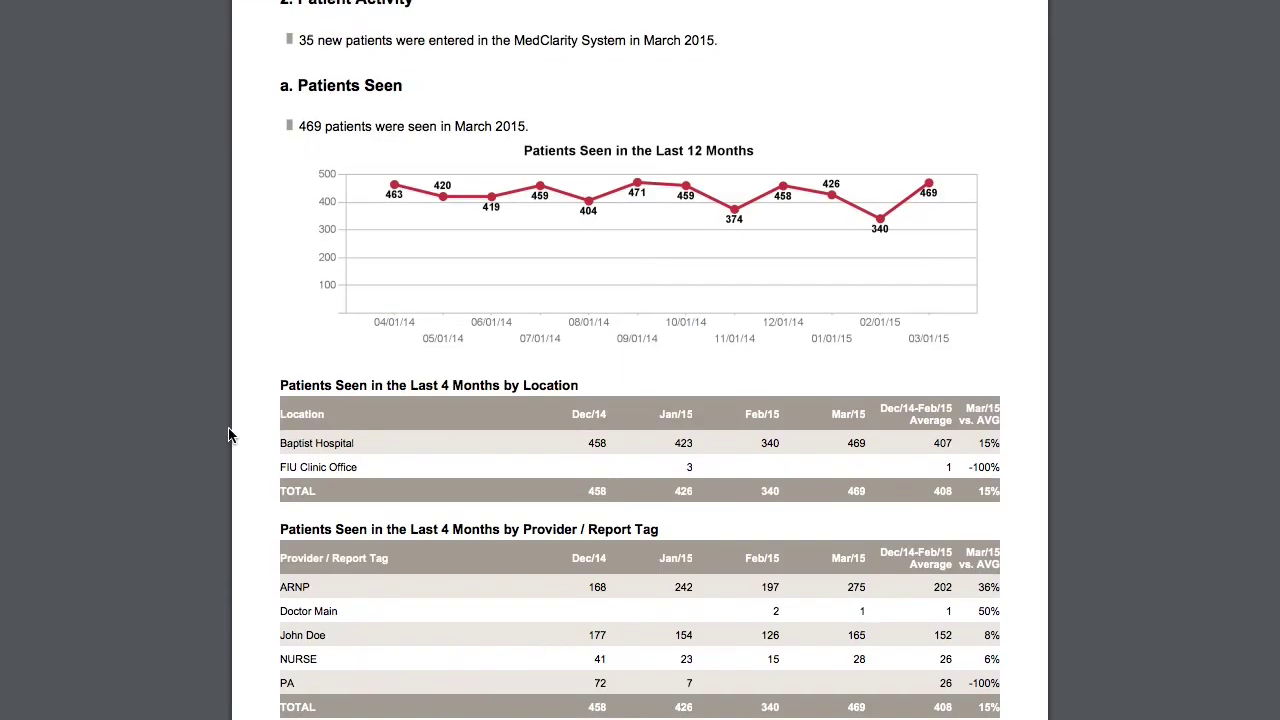
pyautogui.scroll(-3, 228, 435)
pyautogui.scroll(-1, 228, 435)
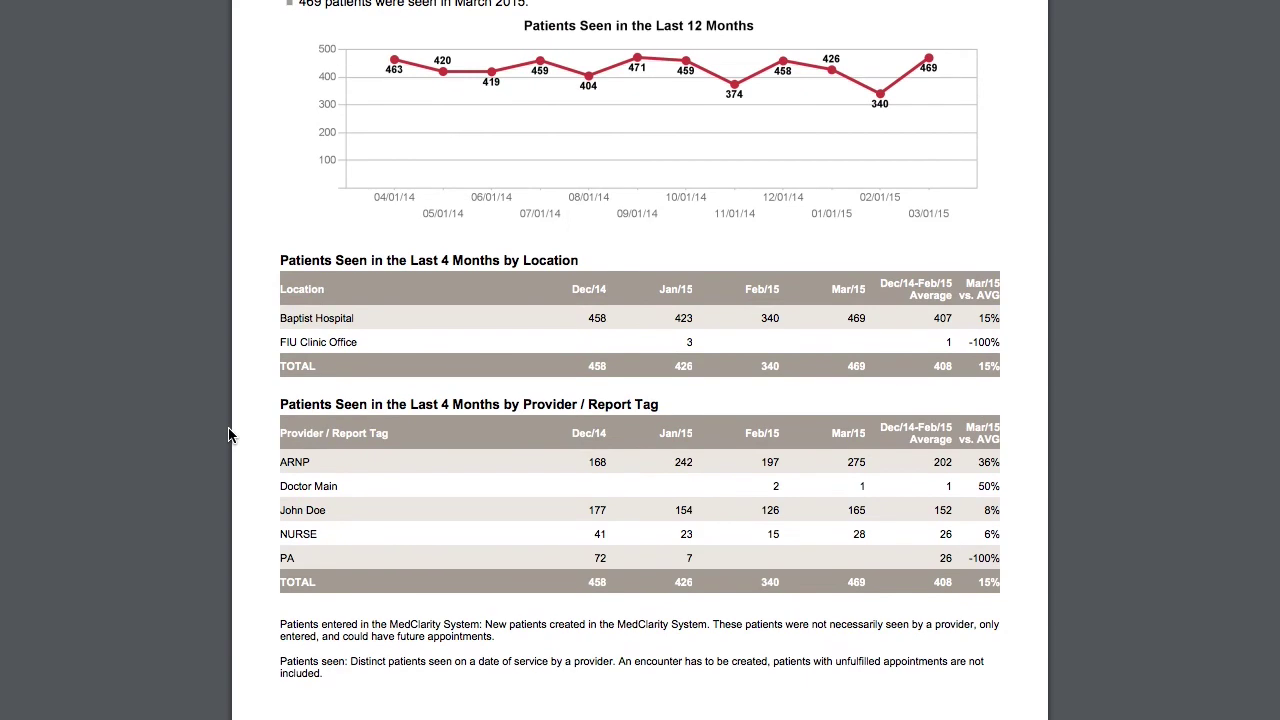
pyautogui.scroll(-10, 228, 535)
pyautogui.scroll(-1, 228, 535)
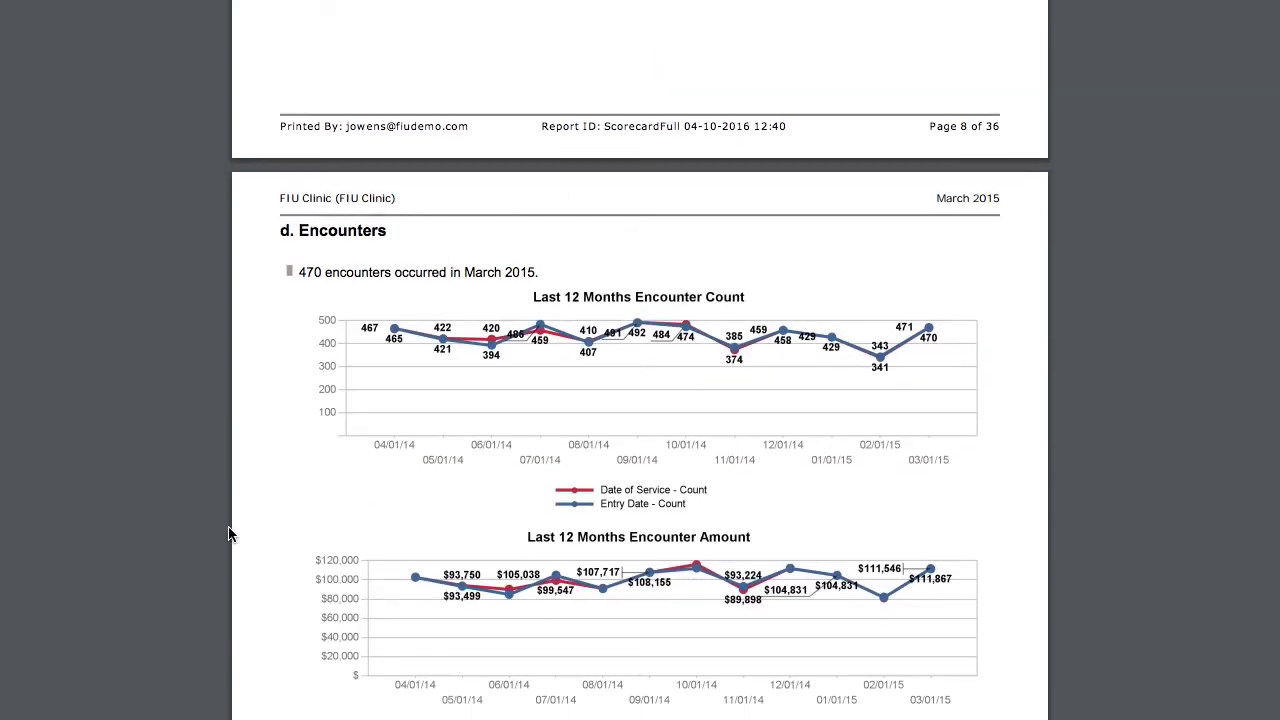
pyautogui.scroll(-5, 228, 535)
pyautogui.scroll(-3, 228, 535)
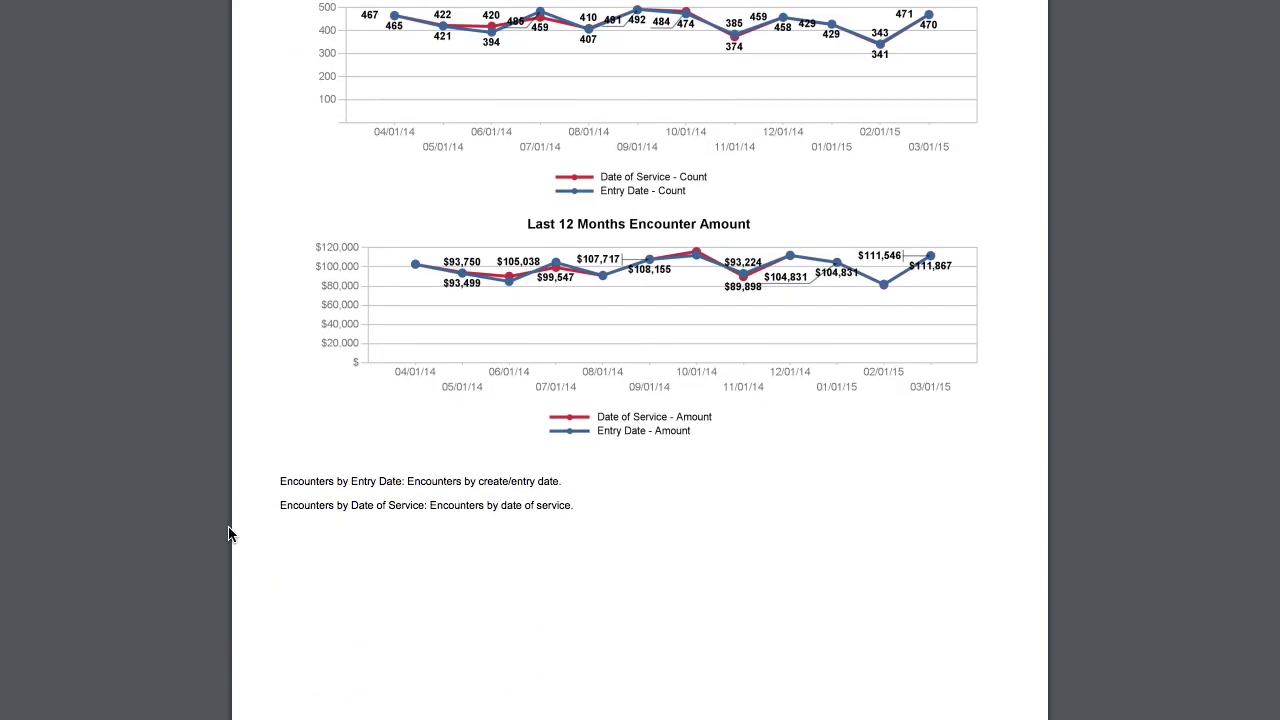
pyautogui.scroll(-5, 228, 535)
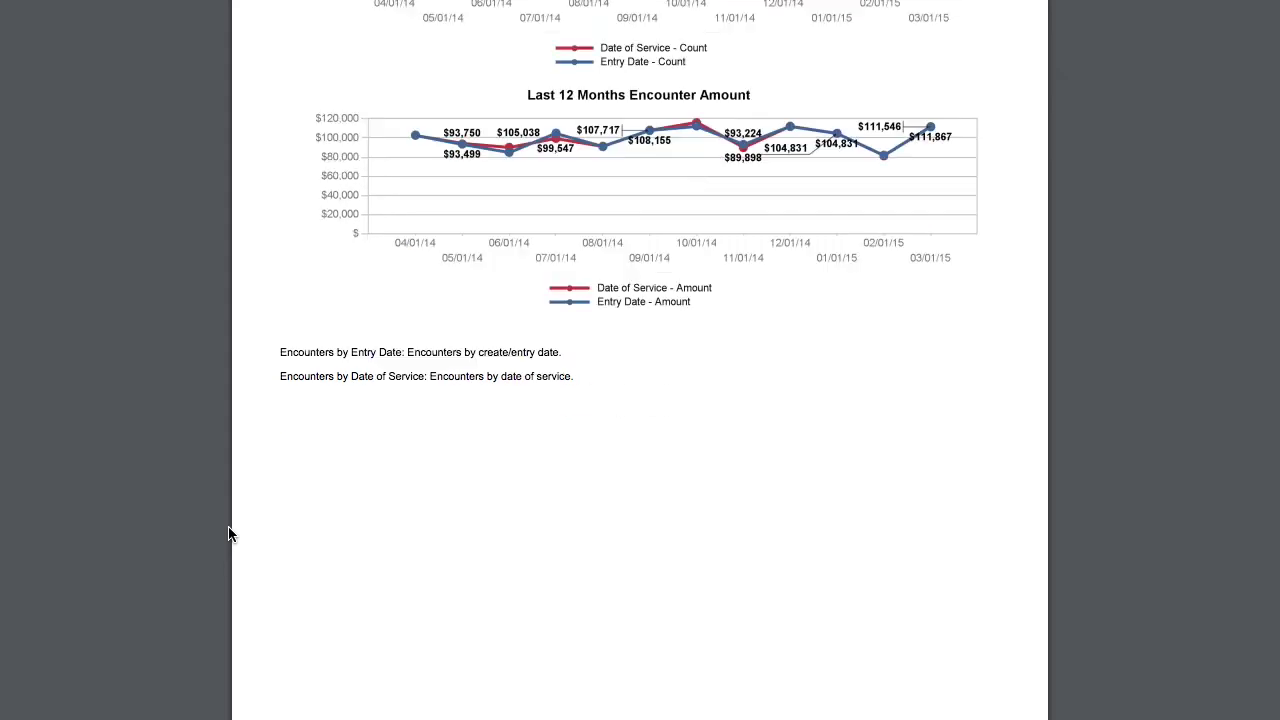
pyautogui.scroll(-8, 228, 535)
pyautogui.scroll(-1, 228, 535)
pyautogui.scroll(-8, 228, 535)
pyautogui.scroll(-2, 228, 535)
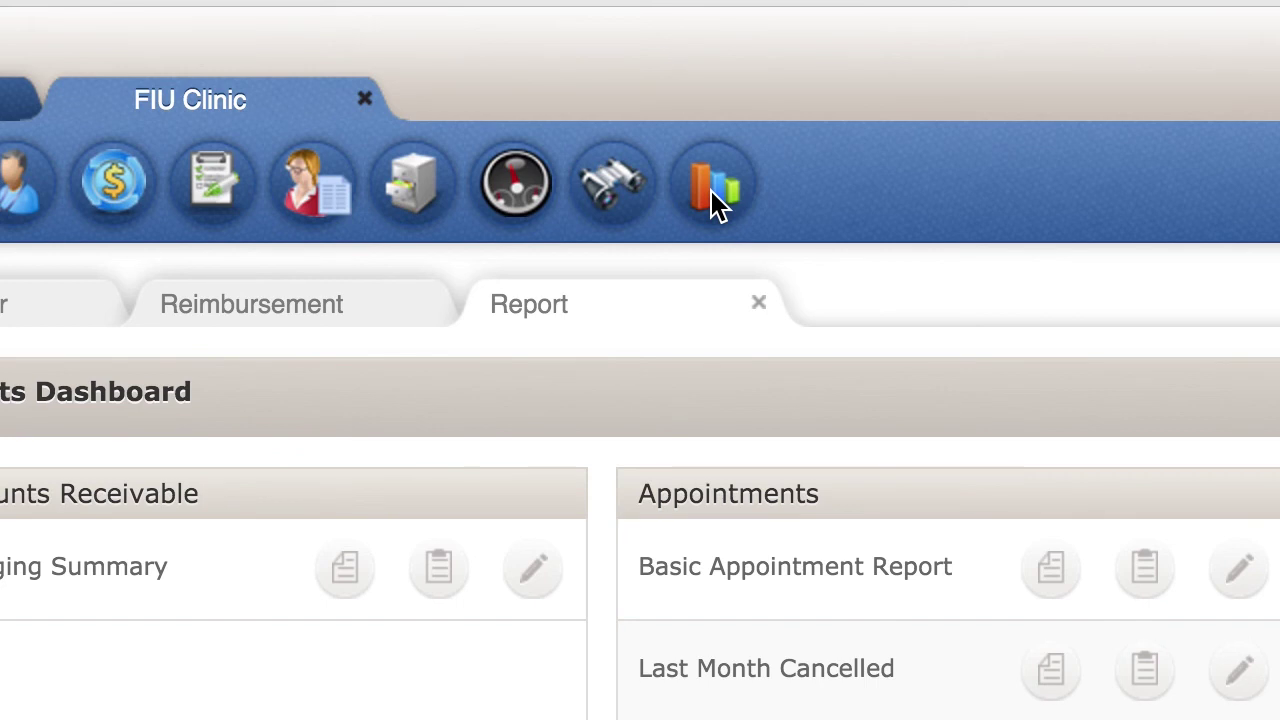
# Step: Open Perspectives with Business Totals as the data cube
pyautogui.click(713, 190)
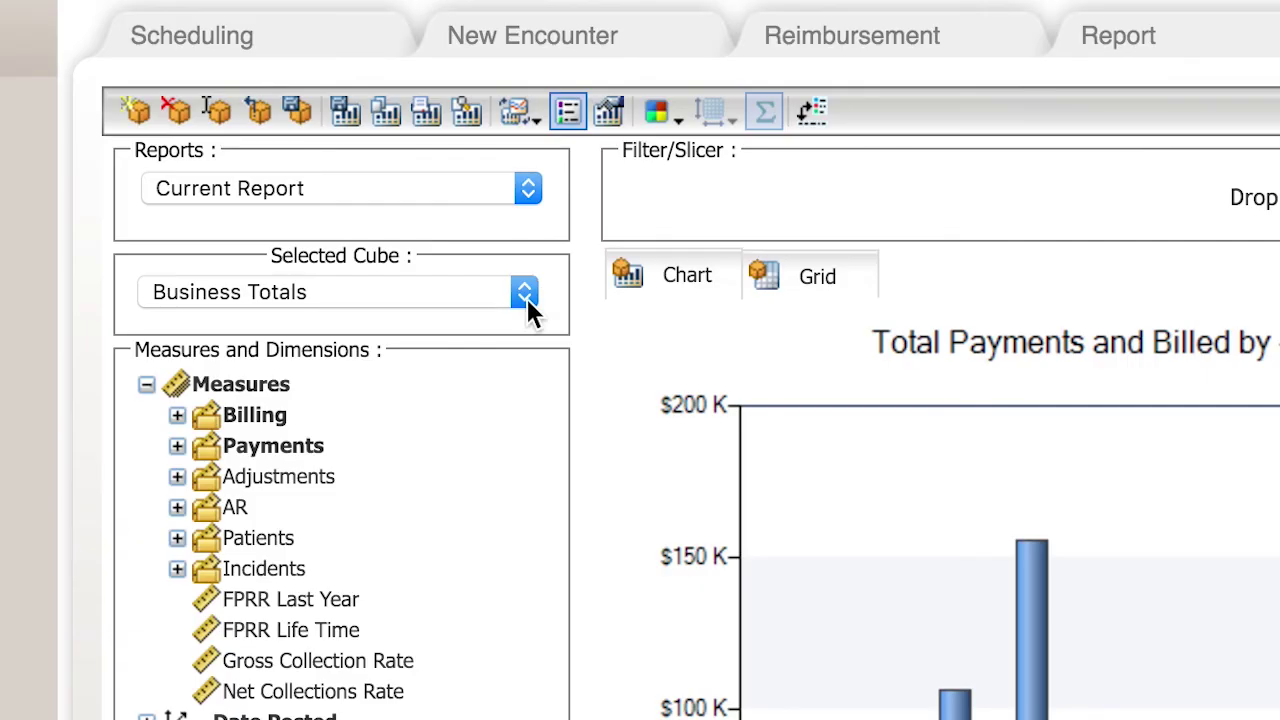
pyautogui.click(525, 294)
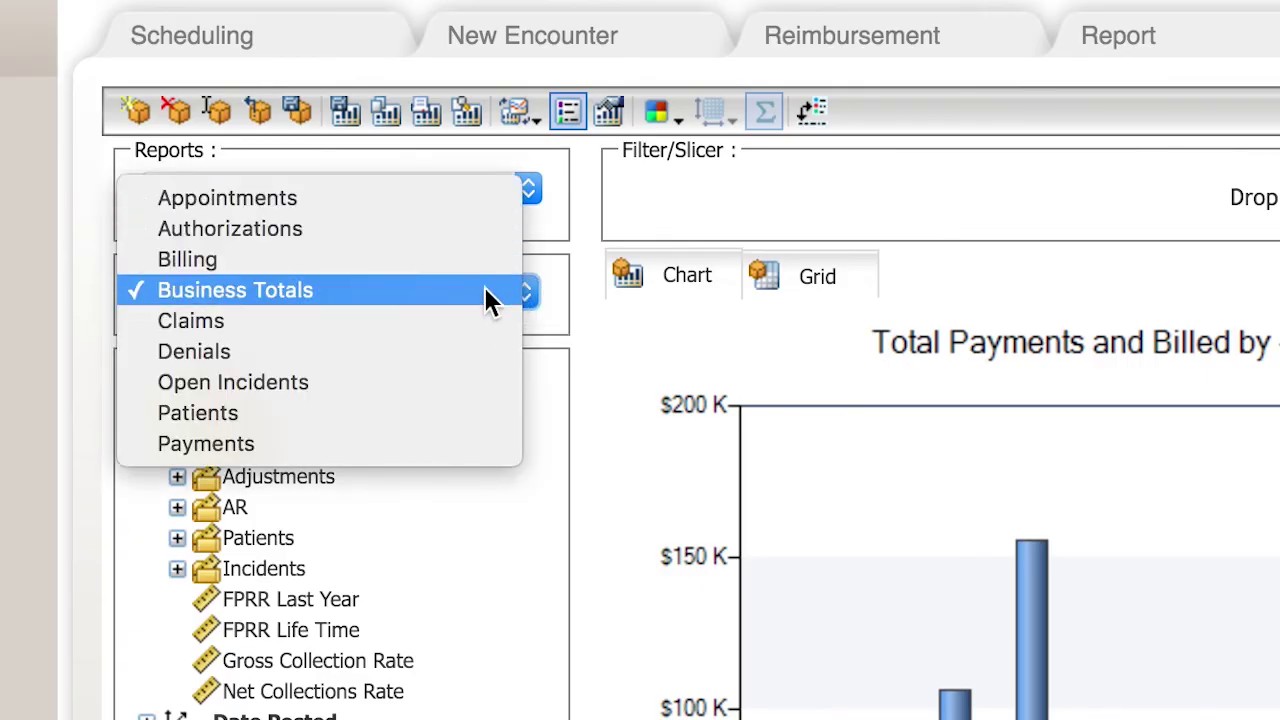
pyautogui.click(487, 295)
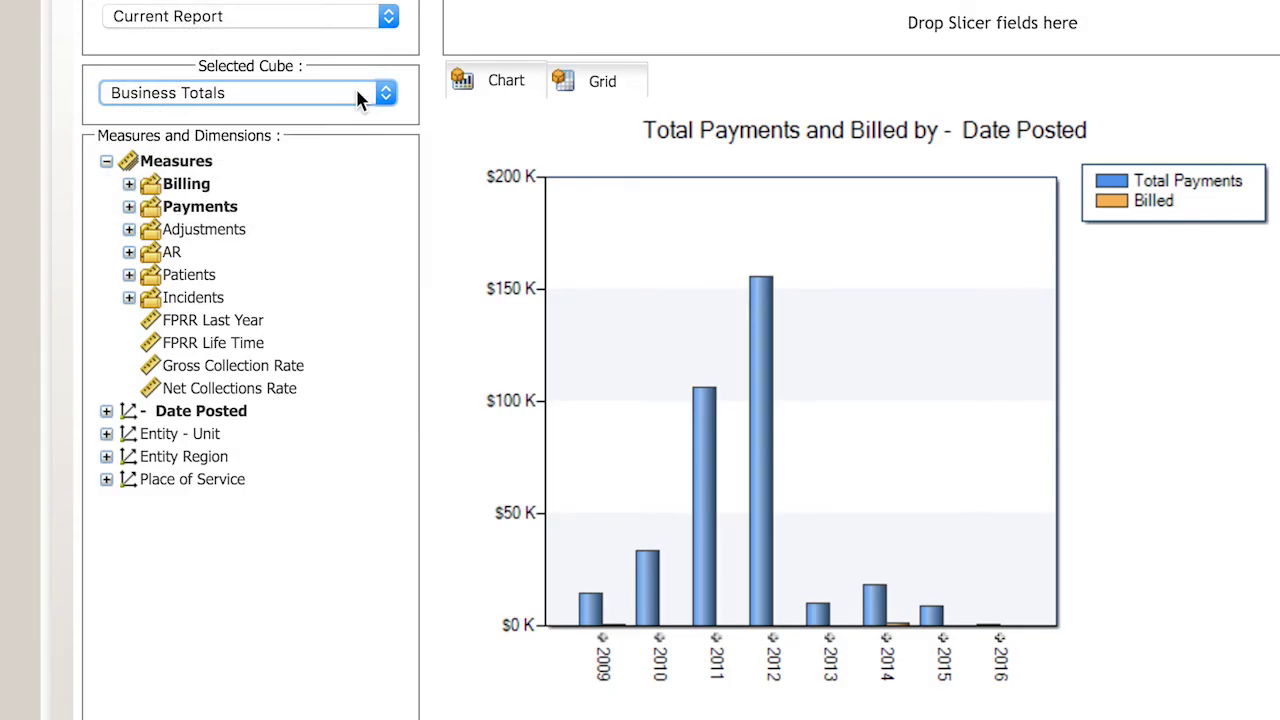
# Step: Break the chart down by Date Posted Day of Week and add the Patient Total series
pyautogui.click(106, 411)
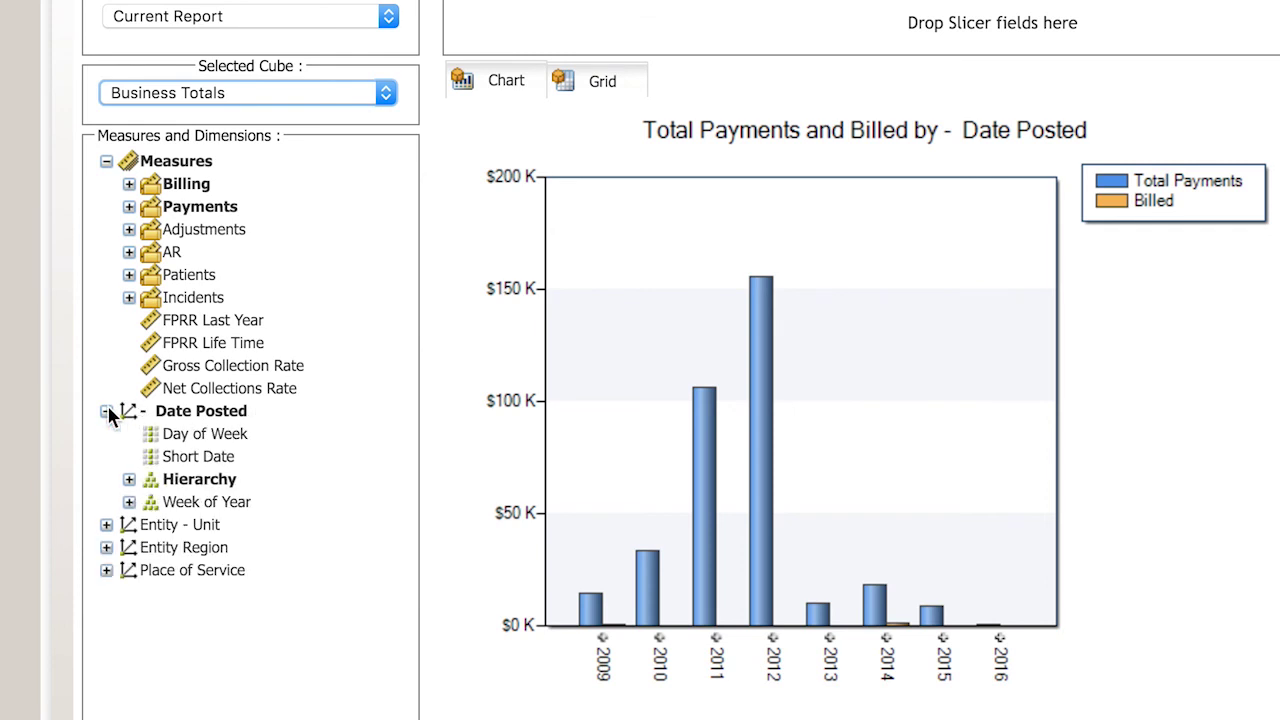
pyautogui.moveTo(190, 434)
pyautogui.mouseDown()
pyautogui.moveTo(637, 383)
pyautogui.moveTo(646, 394)
pyautogui.mouseUp()
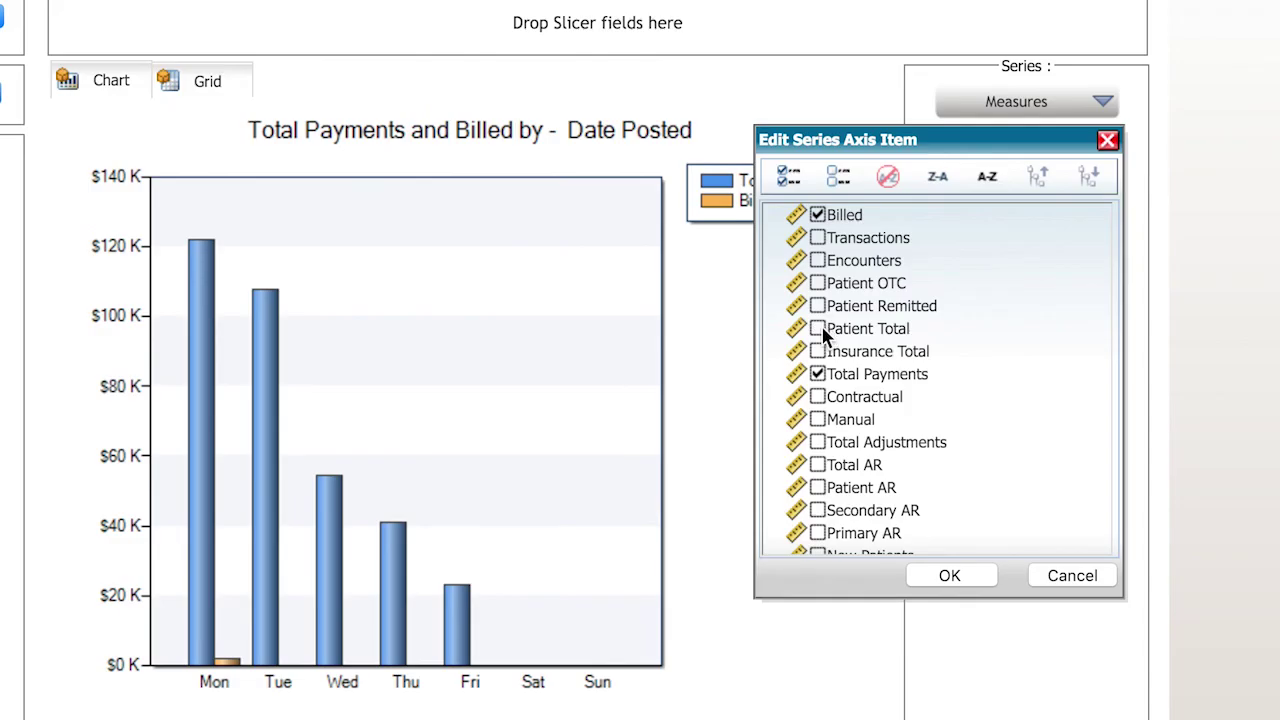
pyautogui.click(820, 330)
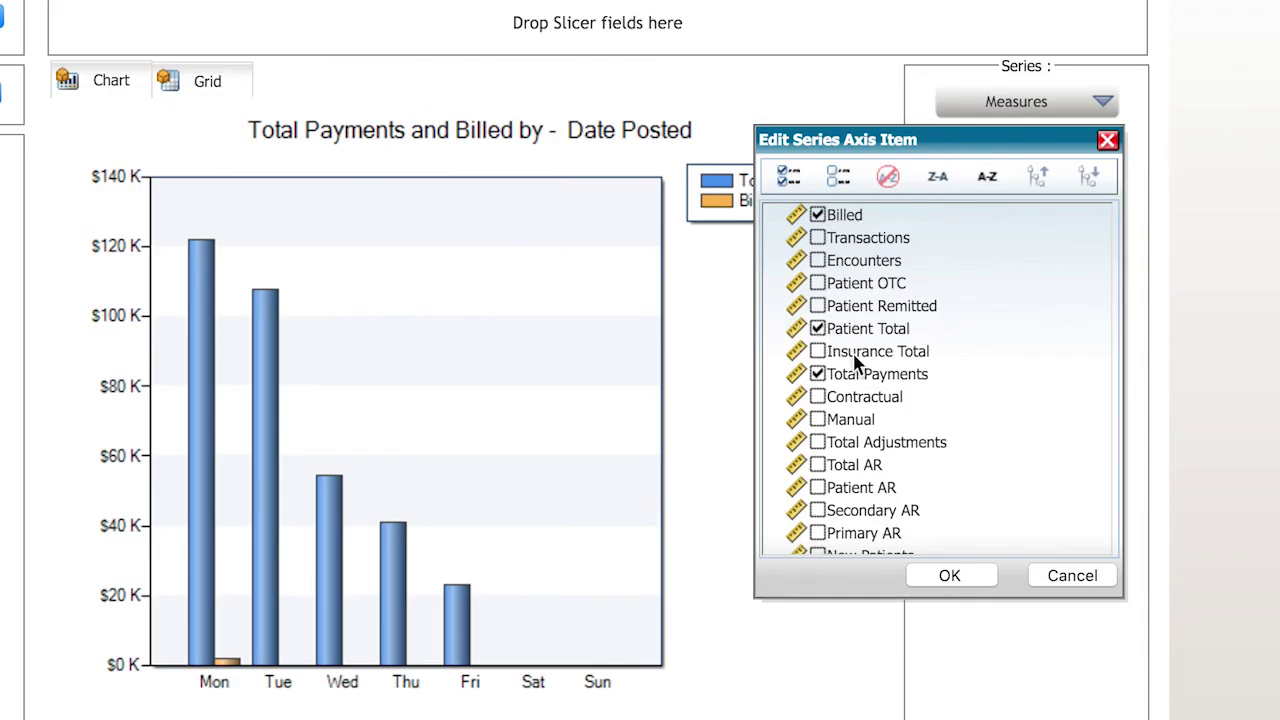
pyautogui.click(950, 576)
pyautogui.click(107, 87)
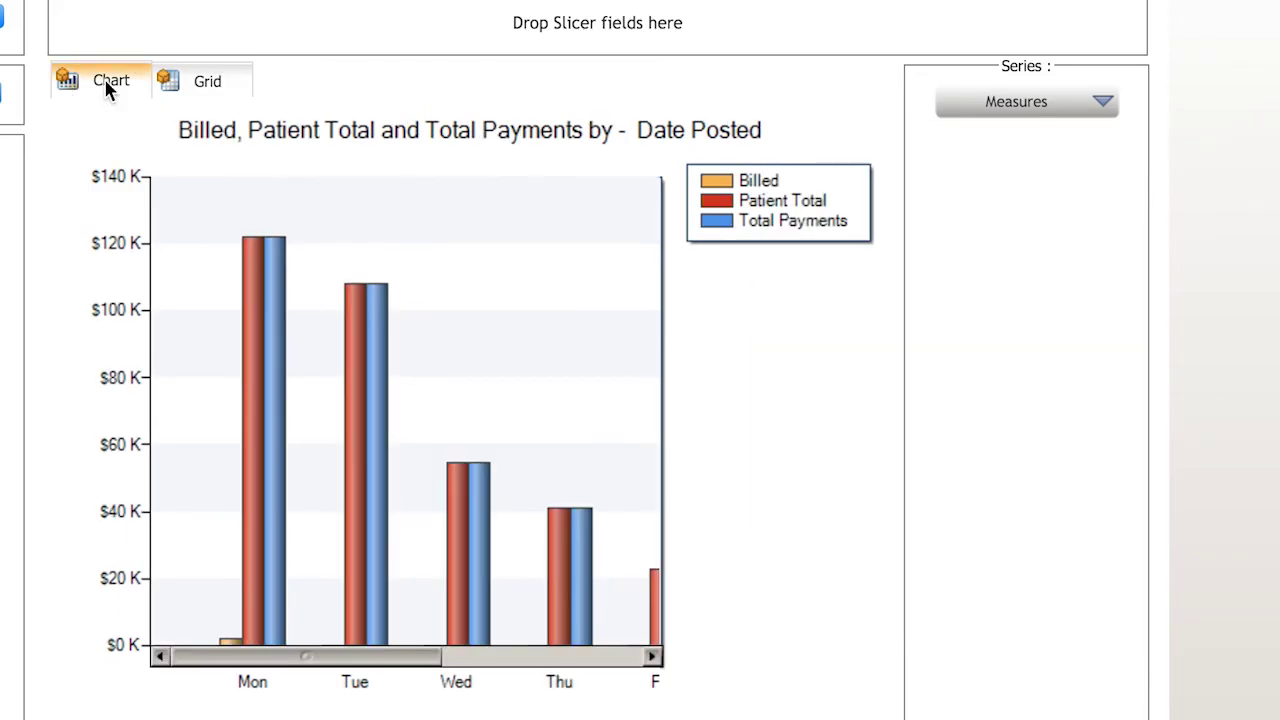